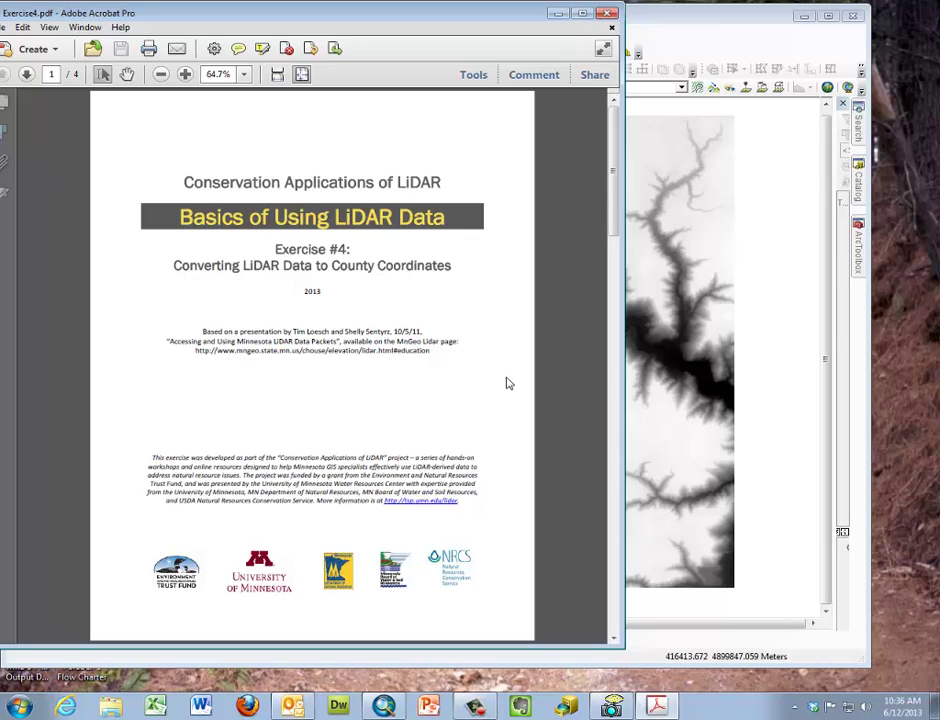
- Bring ArcMap in front of the PDF and pan so the whole DEM01 raster is visible
left_click(665, 361)
left_click_drag(665, 361, 592, 367)
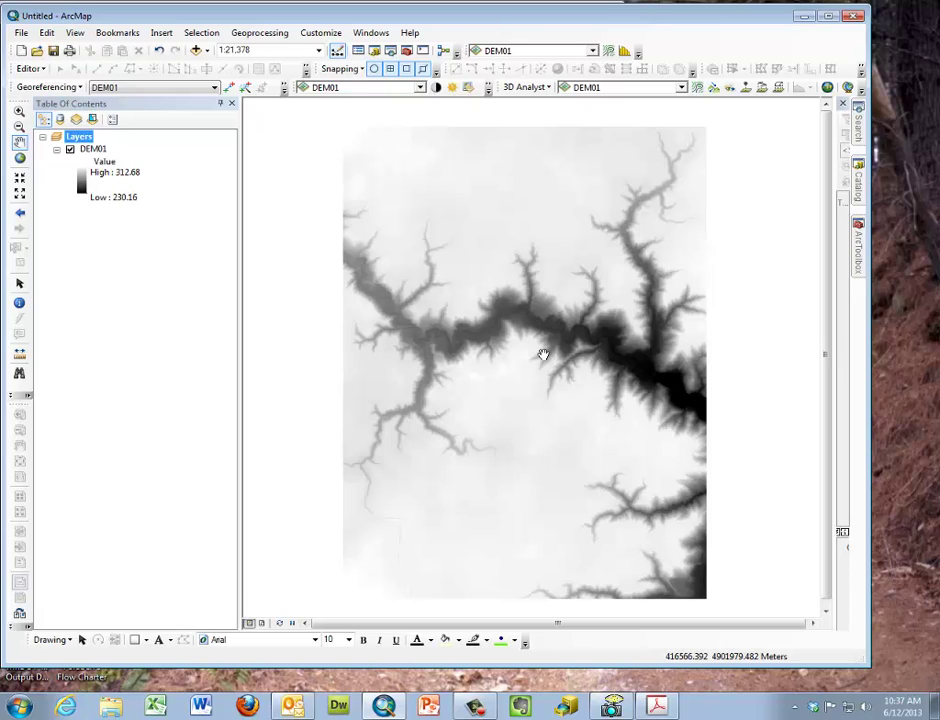
- Open the Layers data frame's Properties to view its NAD_1983_UTM_Zone_15N coordinate system
right_click(80, 140)
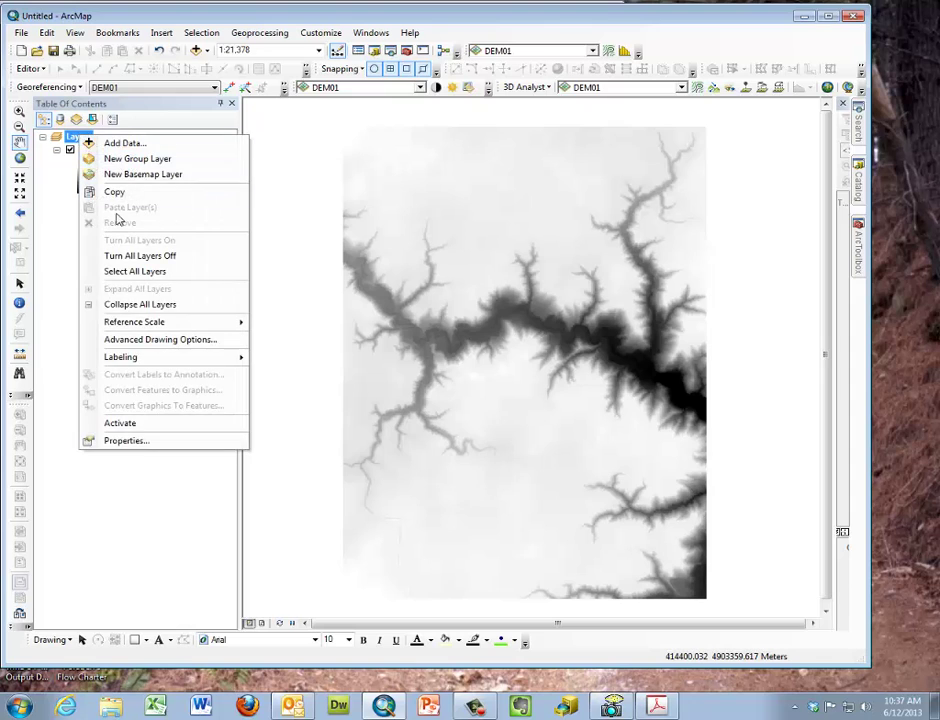
left_click(152, 444)
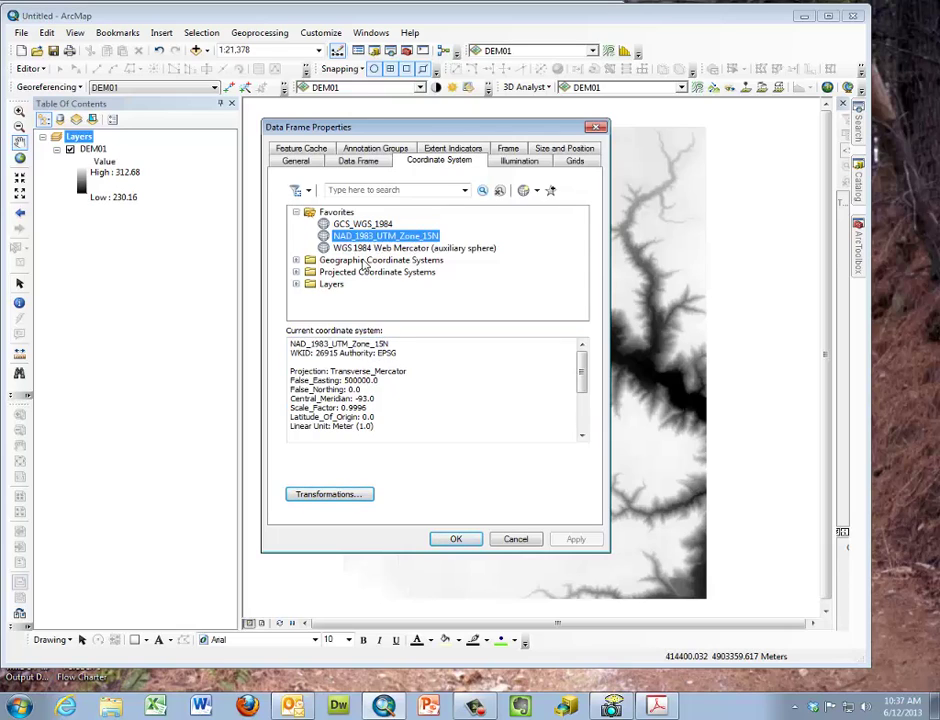
- Start adding a geographic transformation, showing GCS_North_American_1983 as the current system
left_click(350, 494)
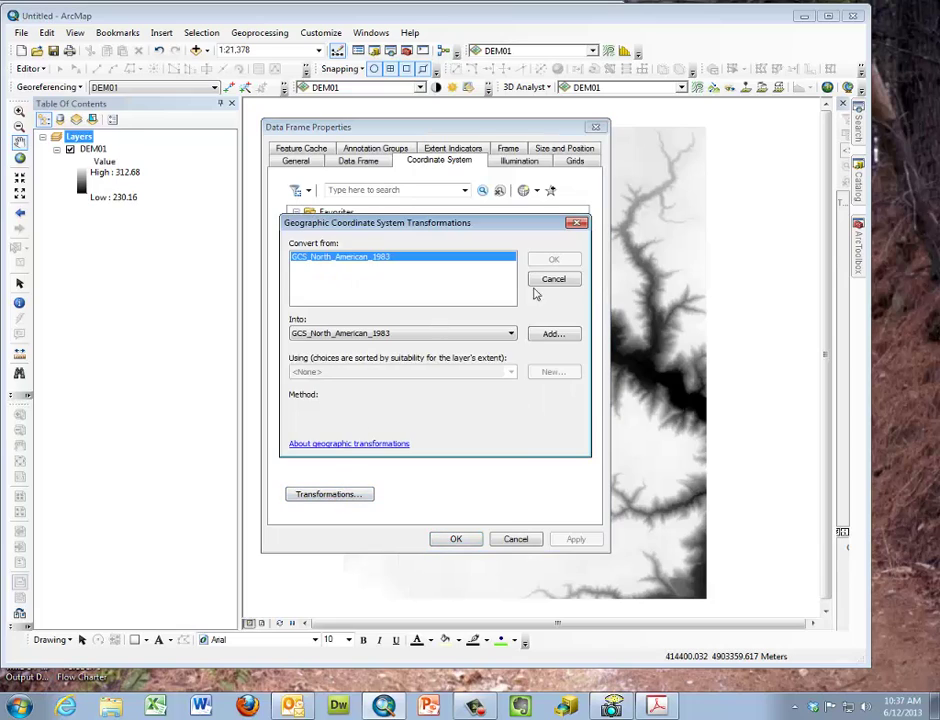
left_click(555, 333)
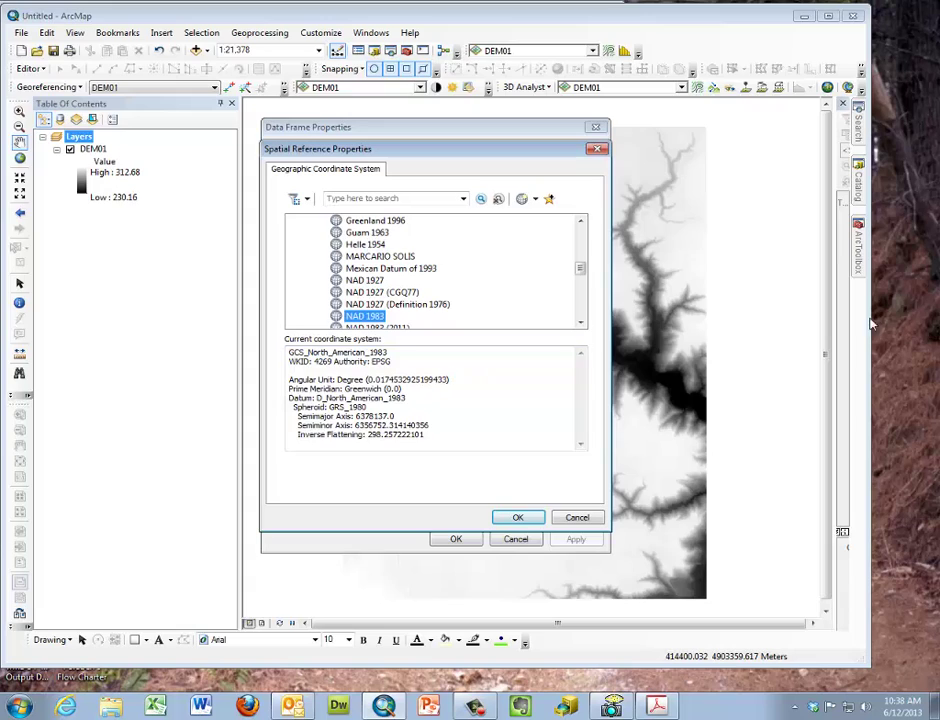
- Move the Screen Shot Deluxe capture of GCS_NAD_1983_HARN_Adj_MN_Yellow_Medicine over the dialogs
left_click_drag(939, 52, 704, 101)
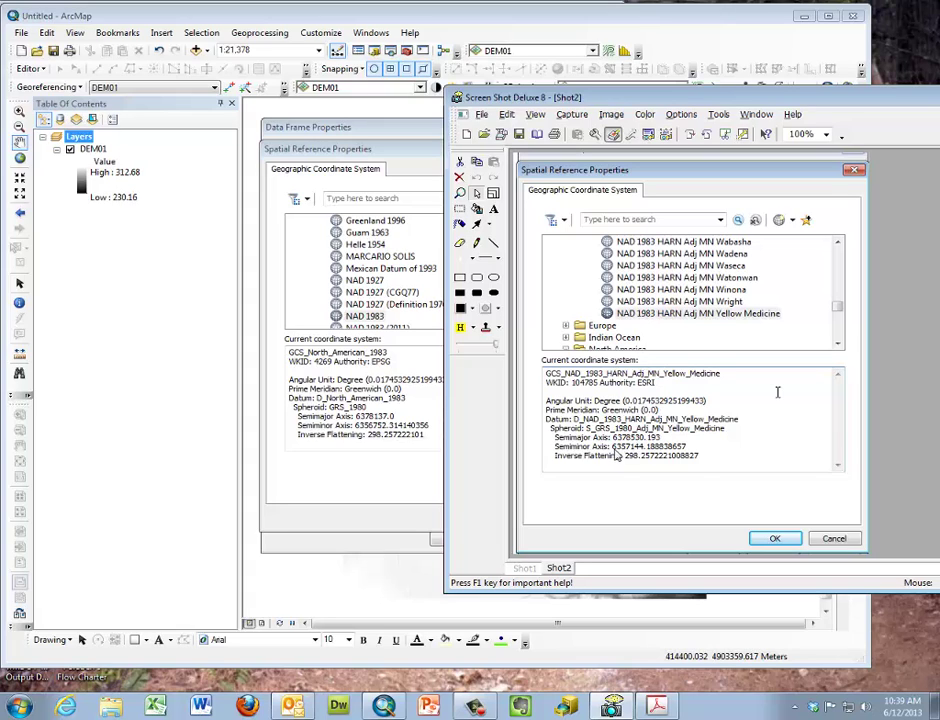
- Move the Screen Shot Deluxe window off to the right, uncovering the ArcMap dialogs
left_click_drag(480, 97, 939, 97)
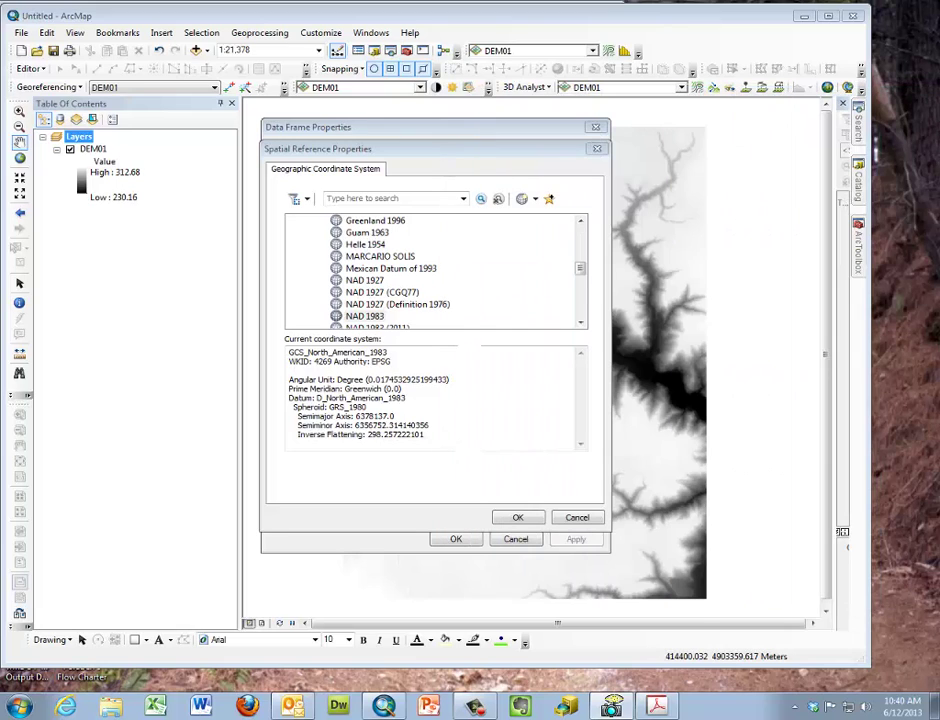
- Cancel both coordinate system dialogs and close Data Frame Properties without changes
left_click(577, 519)
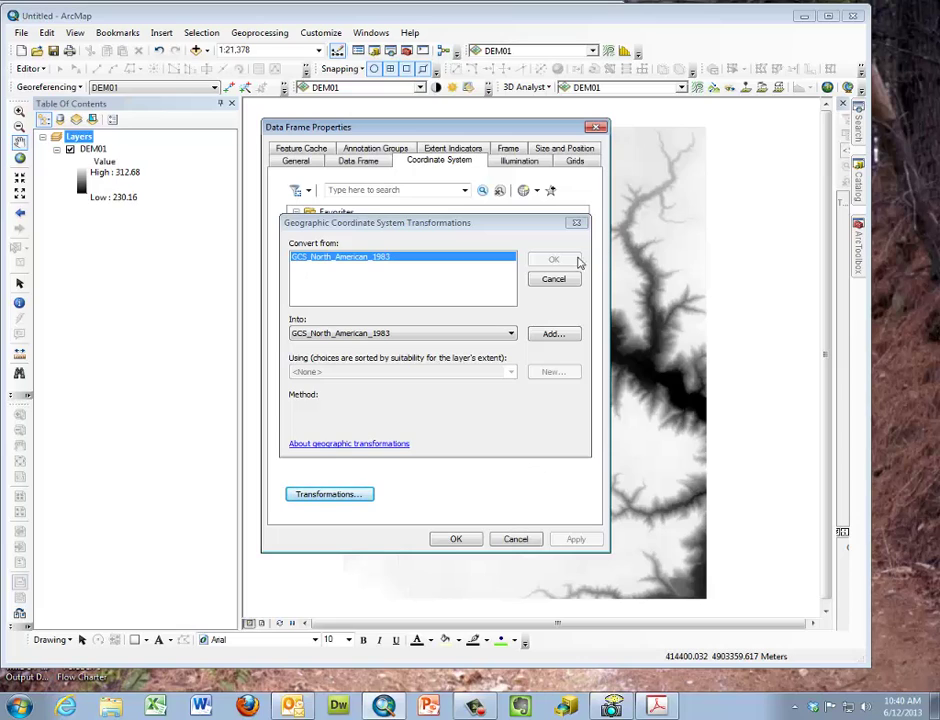
left_click(558, 279)
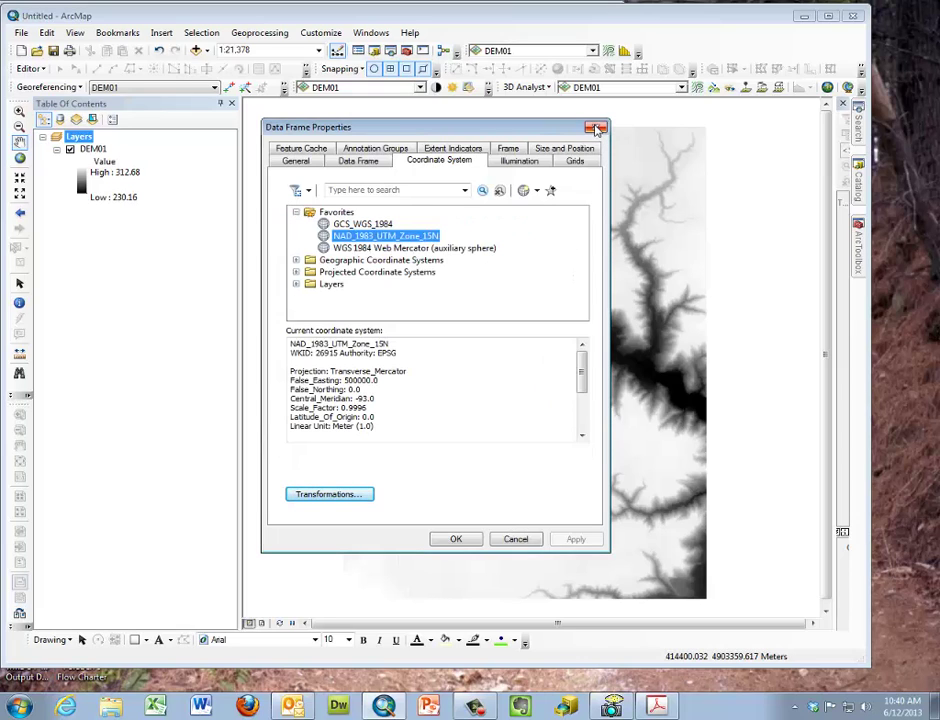
left_click(595, 128)
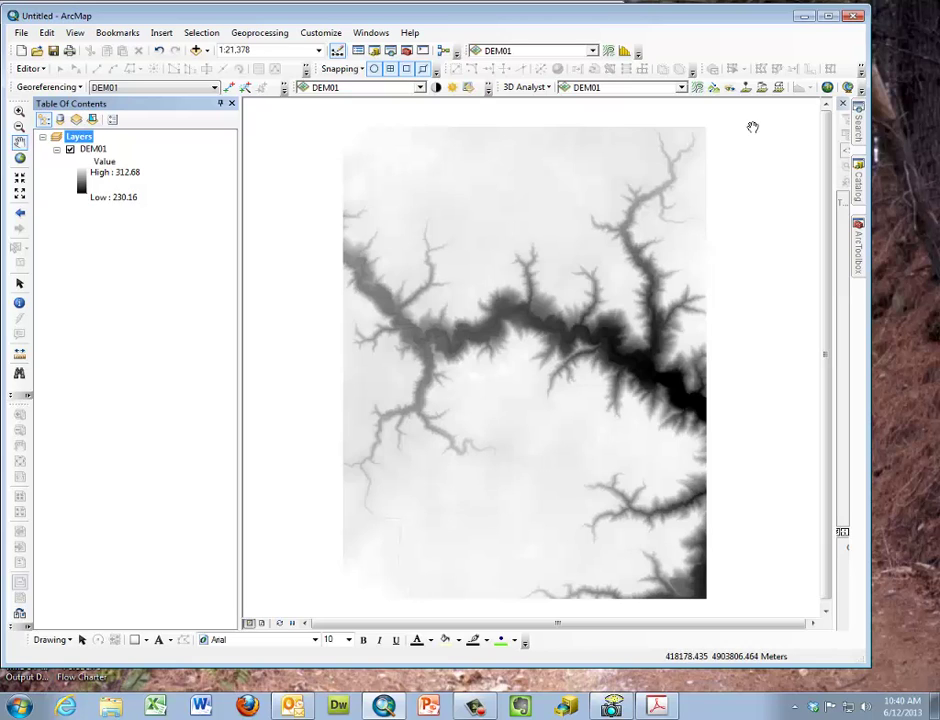
- Show the Projections and Transformations toolset under Data Management Tools in ArcToolbox
left_click(860, 250)
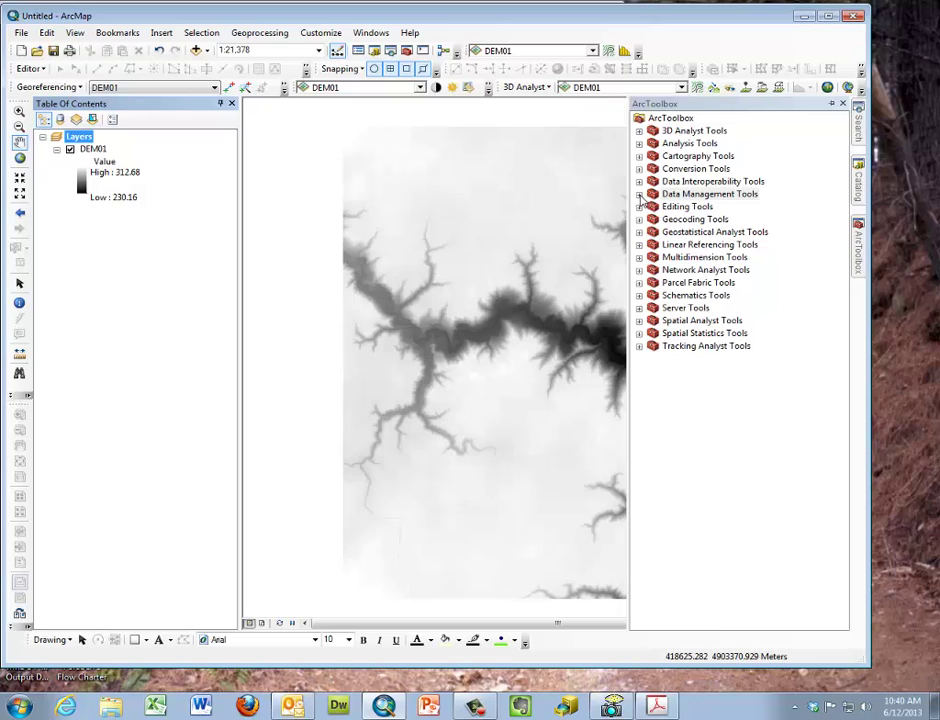
left_click(639, 195)
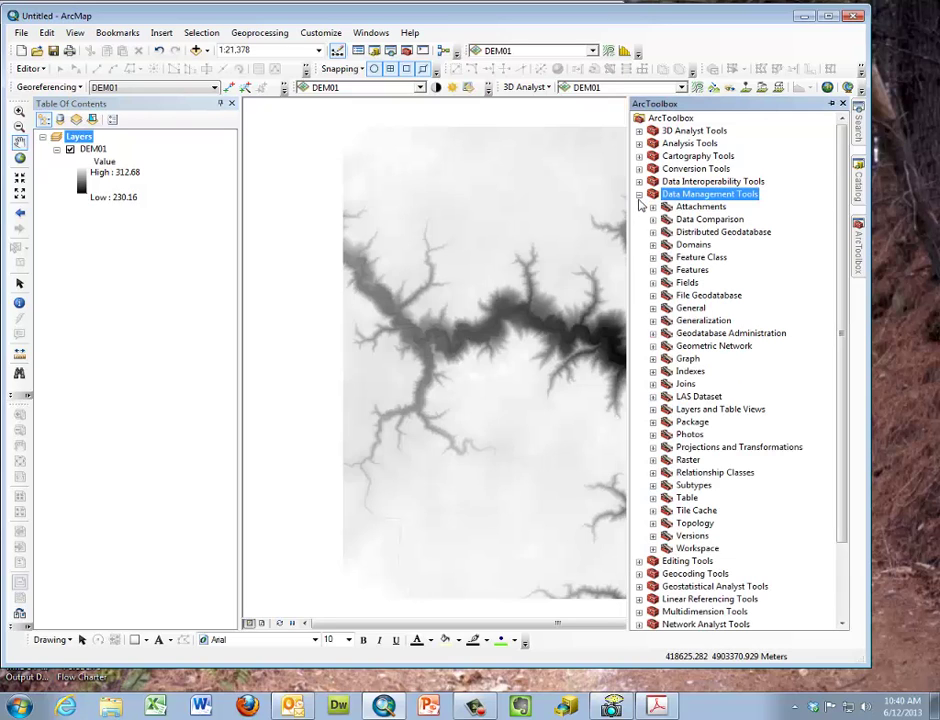
left_click(654, 448)
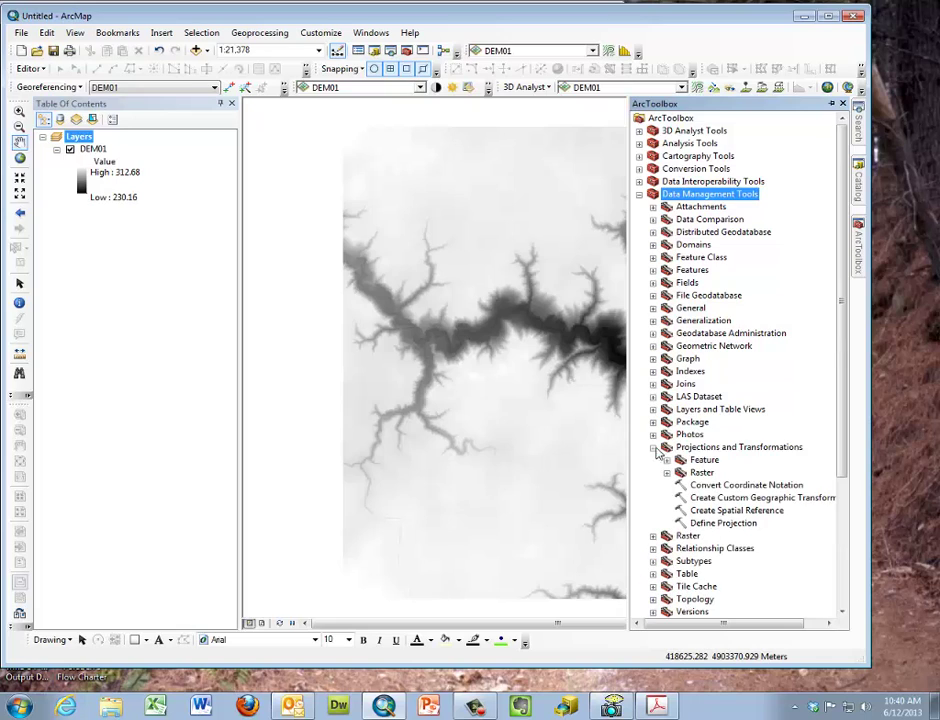
- Name a new custom transformation UTM_to_YellowMedicine with NAD_1983_UTM_Zone_15N as input system
double_click(712, 500)
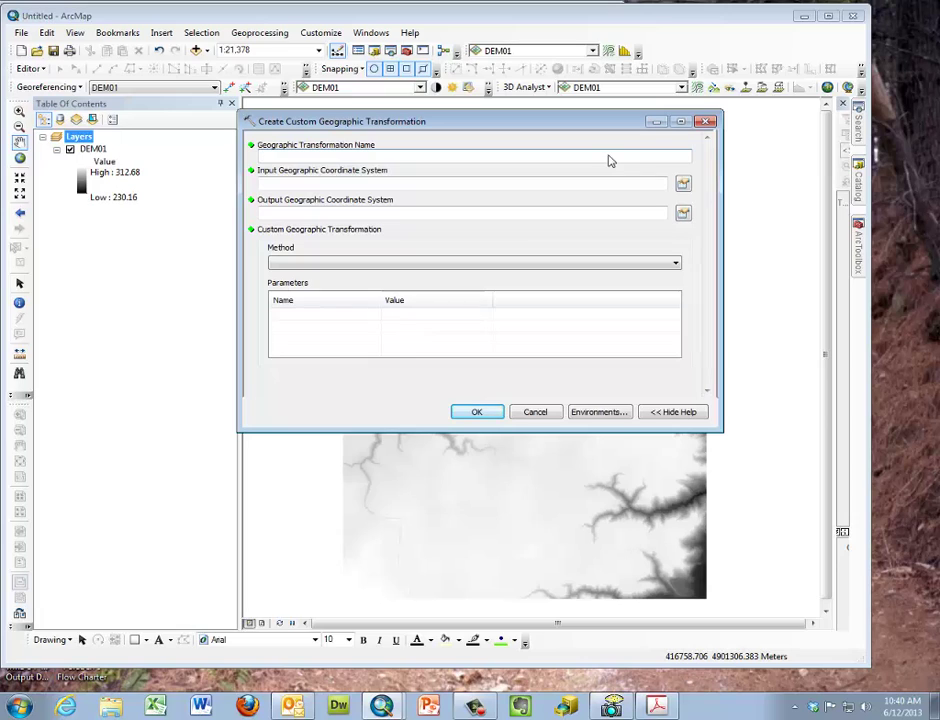
type("UTM_to_YellowMedicine")
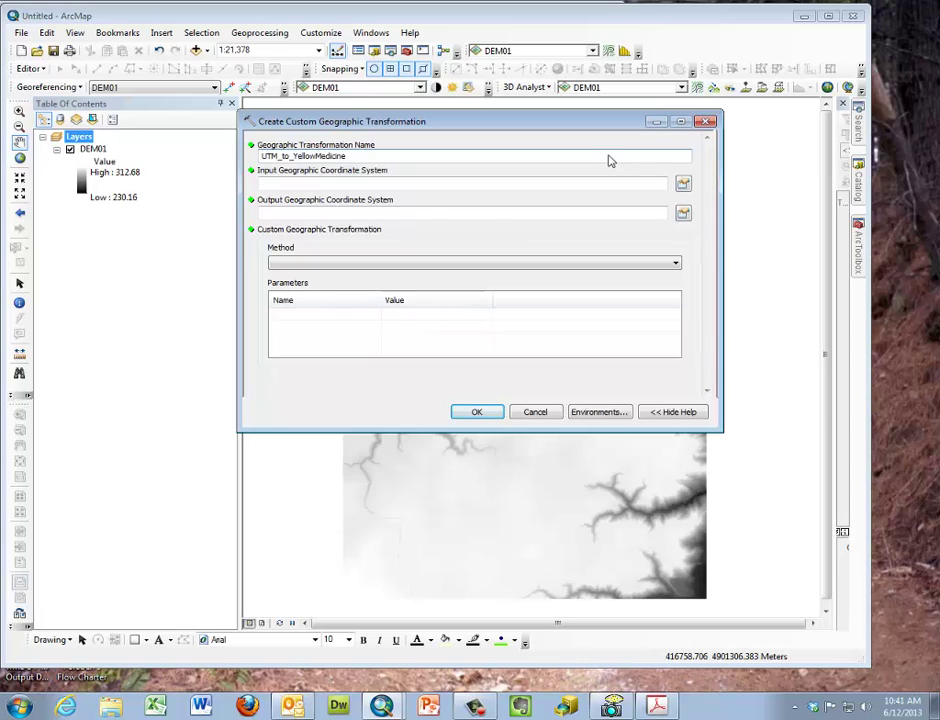
left_click(385, 184)
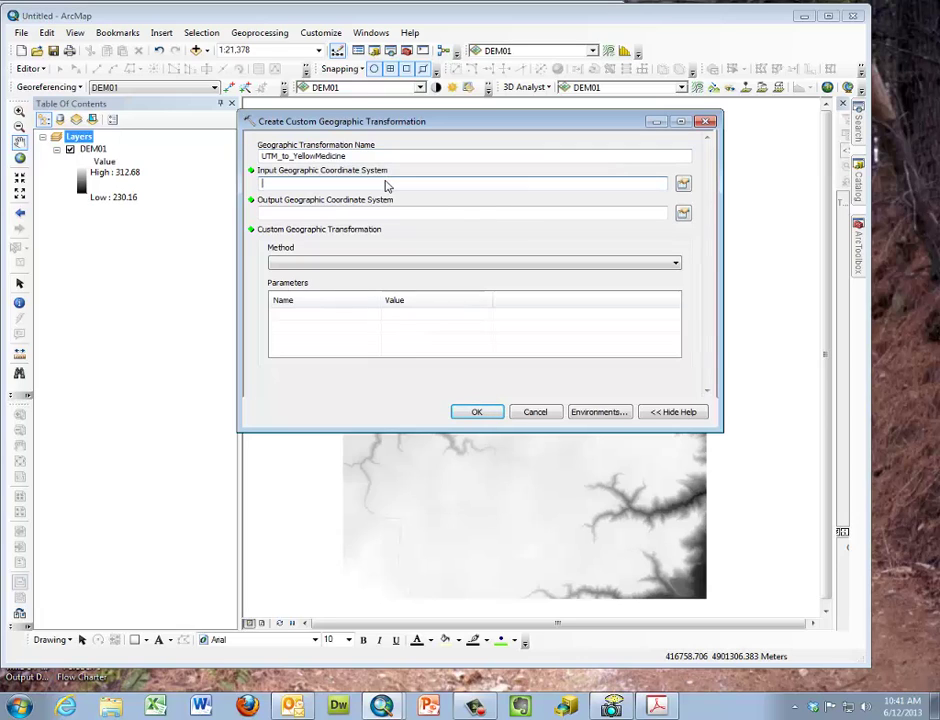
left_click(683, 186)
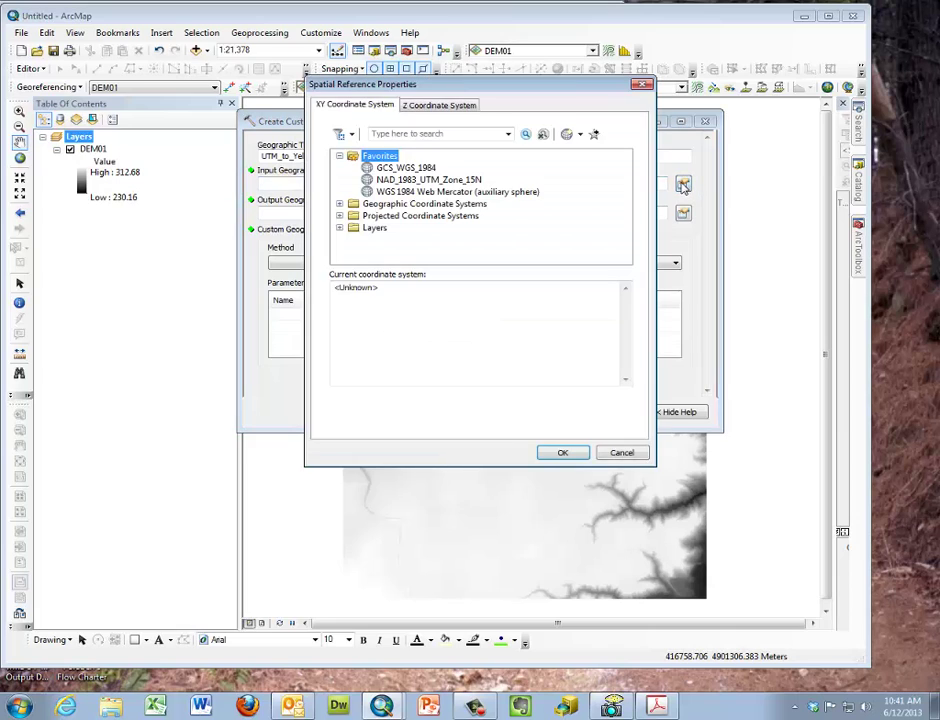
left_click(425, 180)
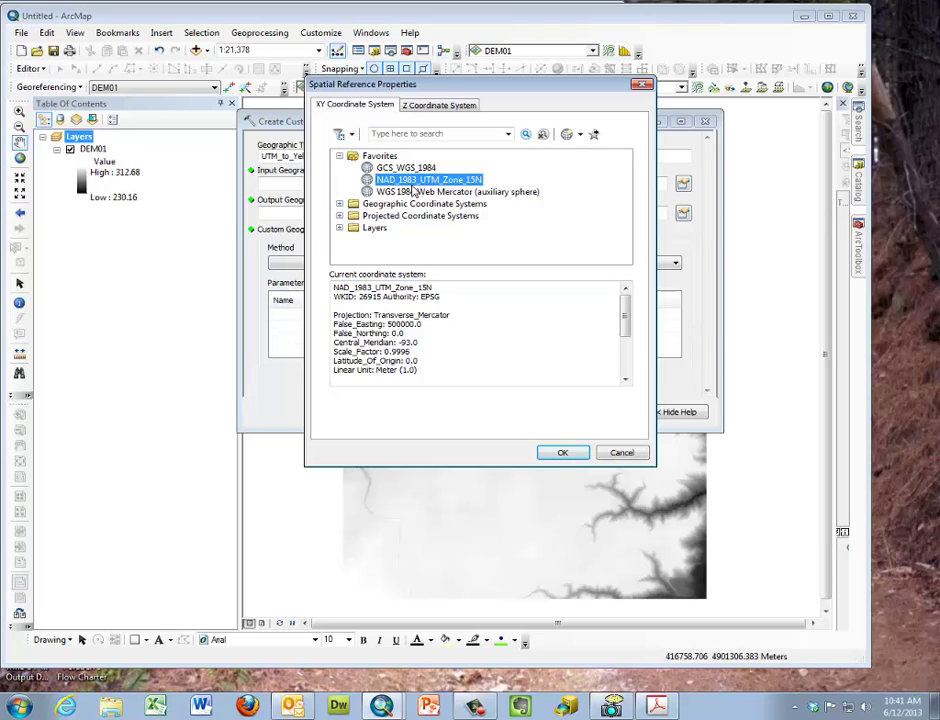
left_click(558, 452)
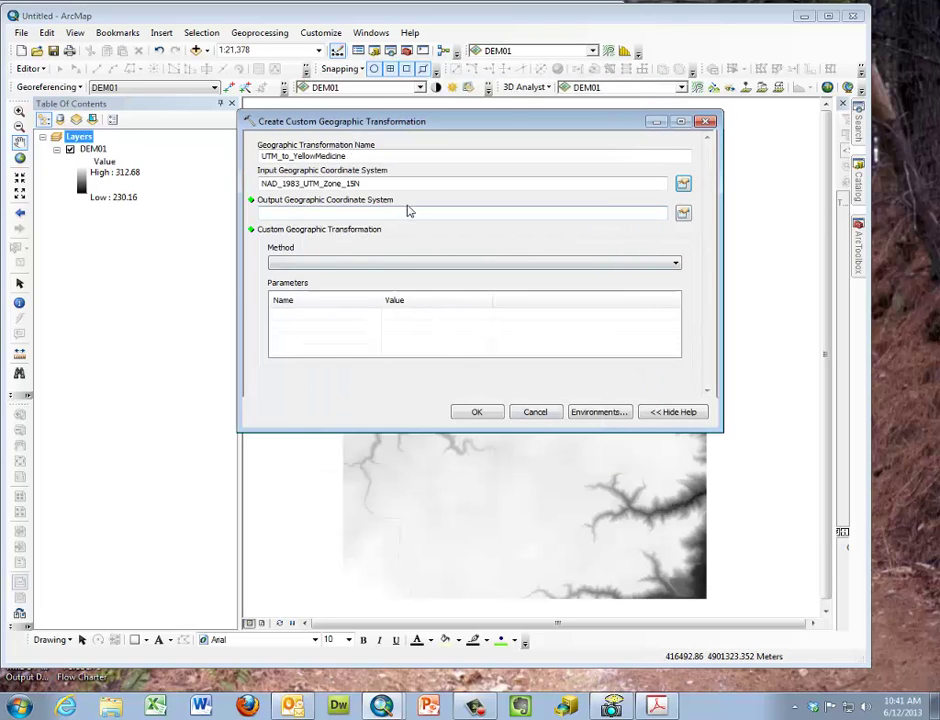
- Choose GCS_NAD_1983_HARN_Adj_MN_Yellow_Medicine from Geographic > County Systems > Minnesota as output
left_click(683, 214)
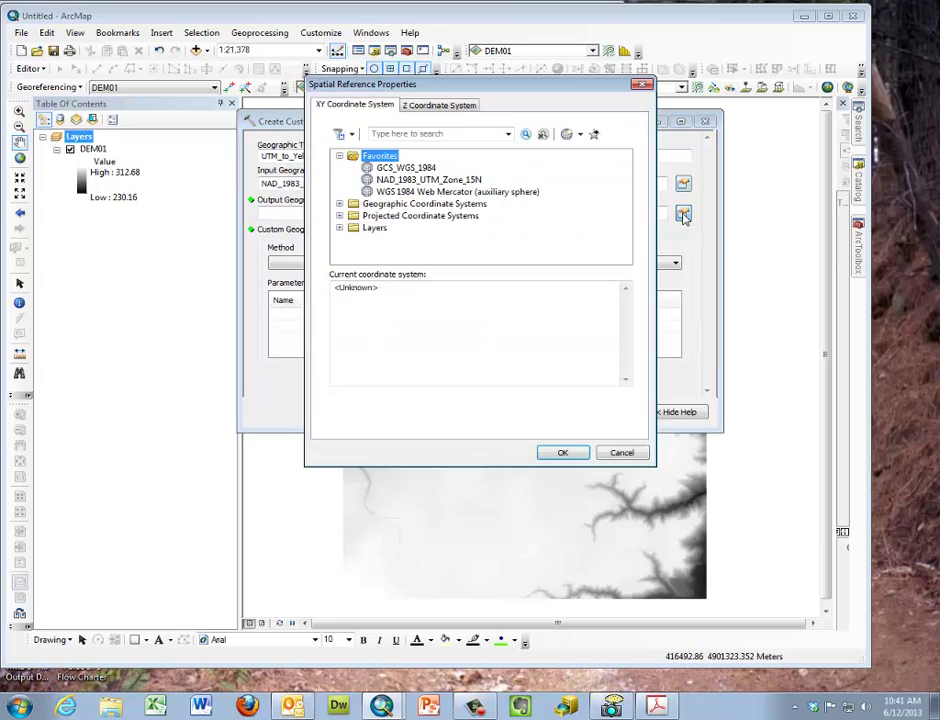
left_click(339, 203)
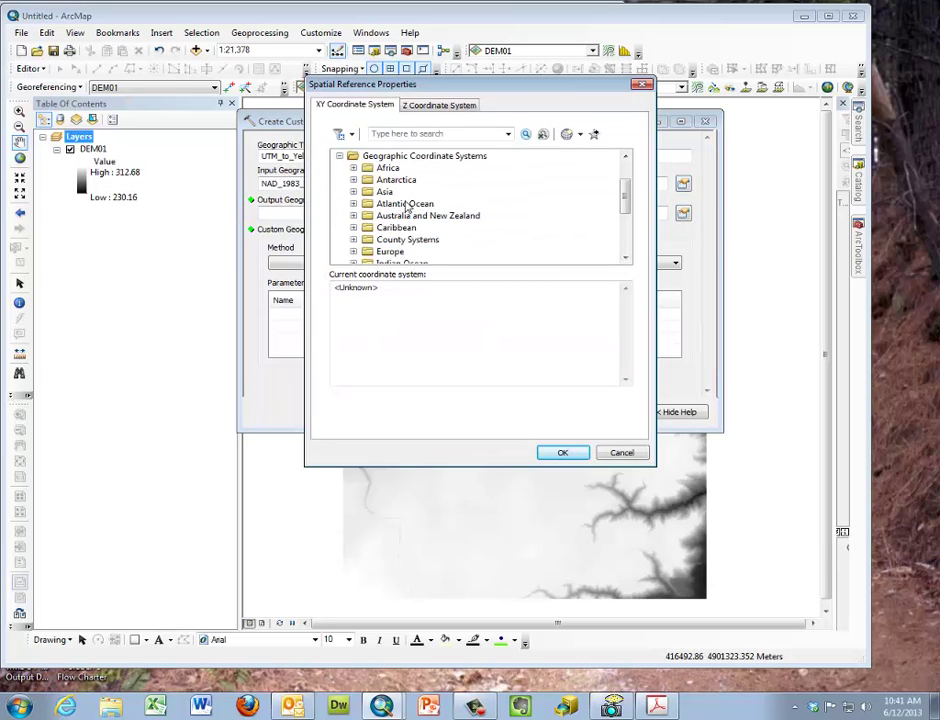
left_click(353, 241)
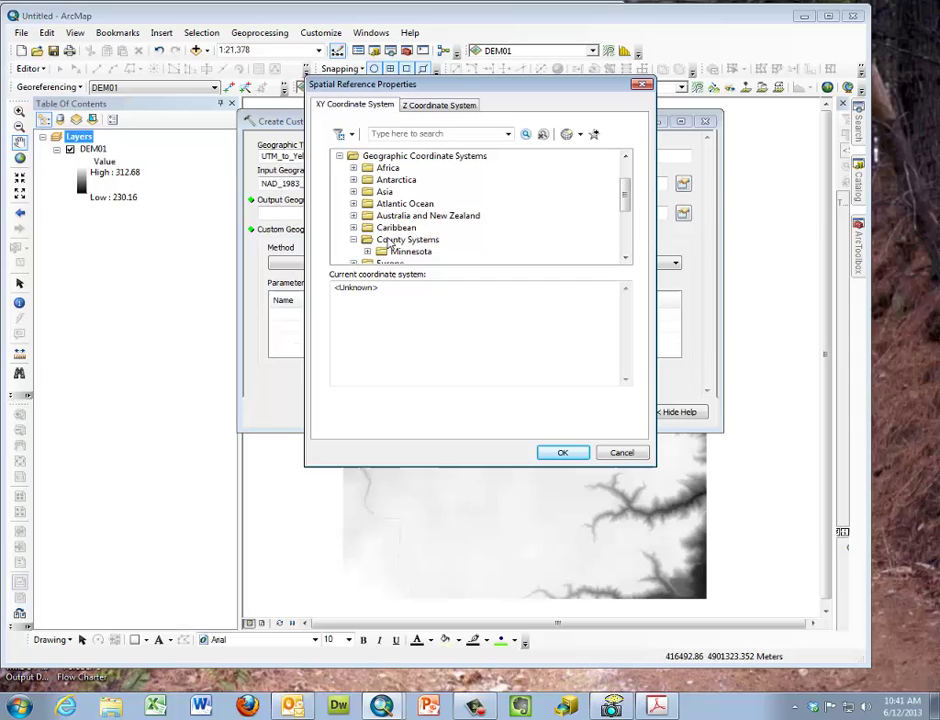
double_click(410, 252)
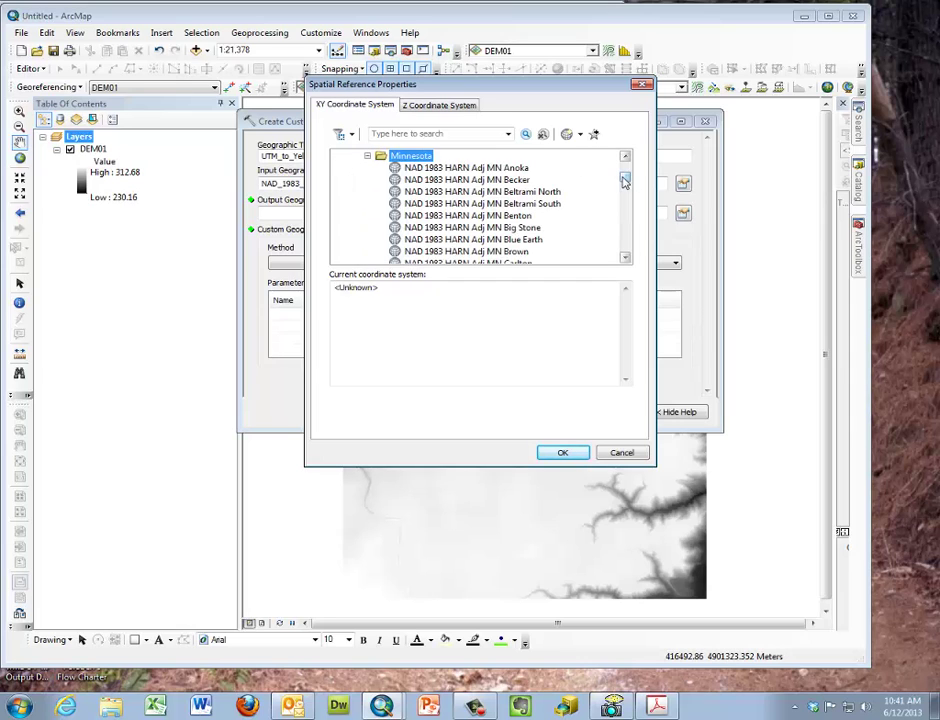
left_click_drag(624, 180, 620, 243)
left_click(545, 252)
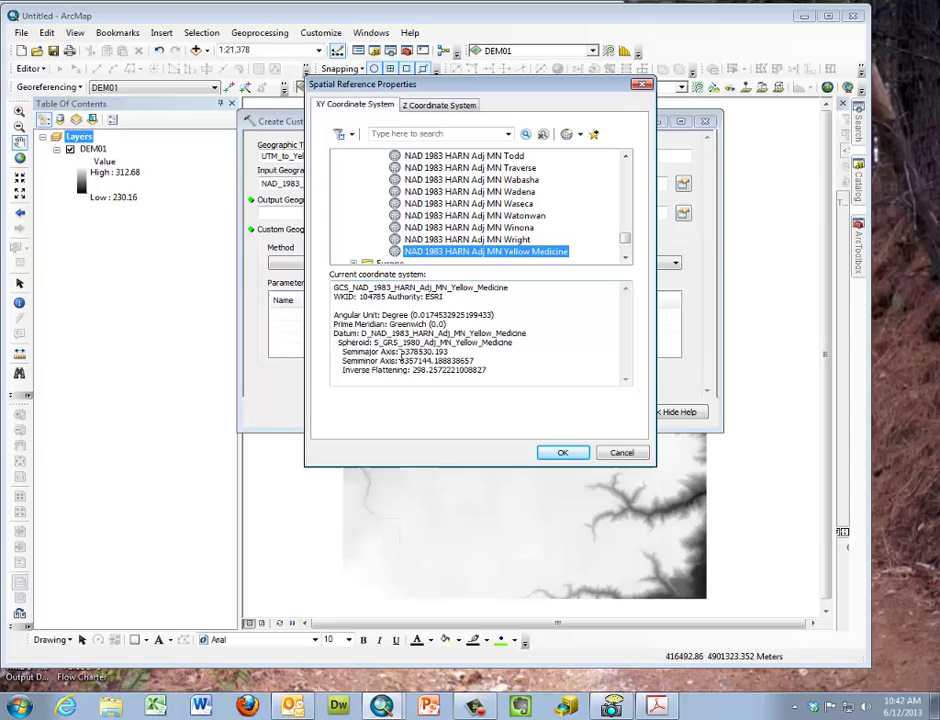
left_click(566, 453)
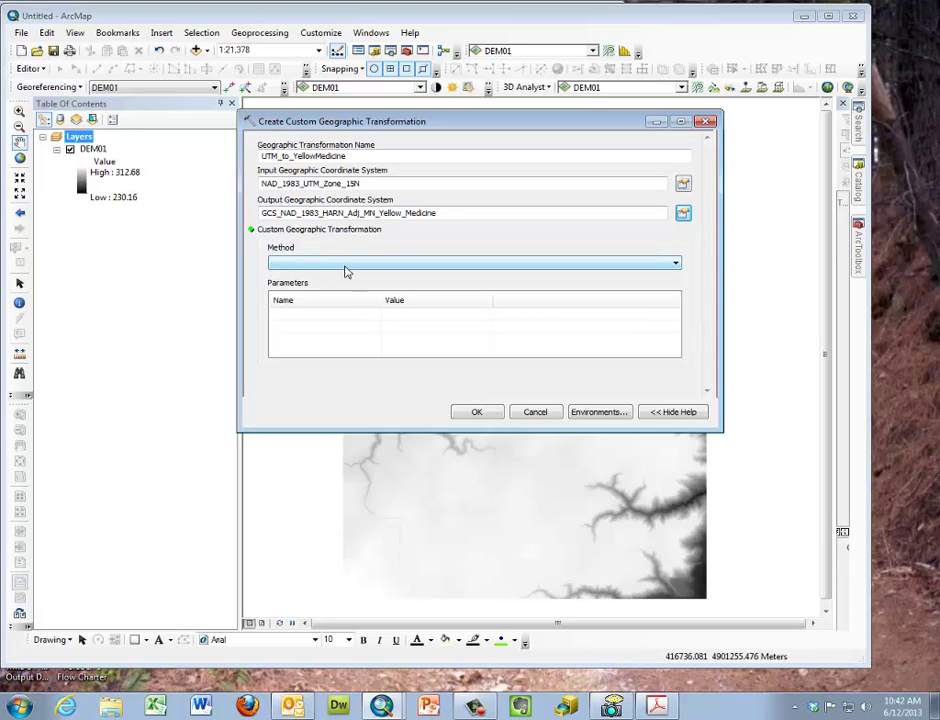
- Run the UTM_to_YellowMedicine transformation using the LONGITUDE_ROTATION method
left_click(677, 264)
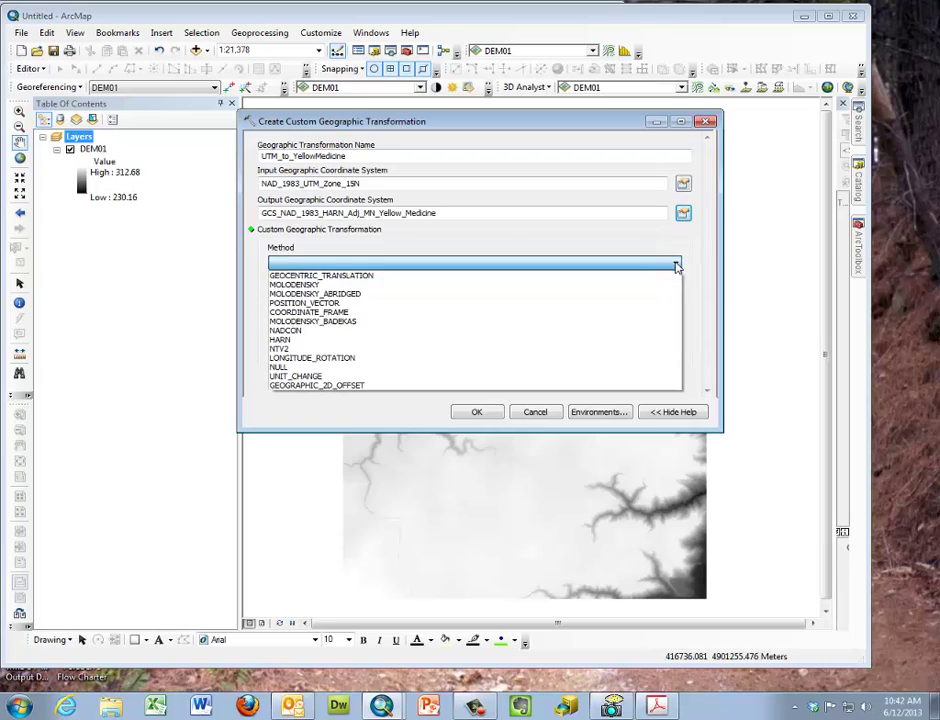
left_click(519, 358)
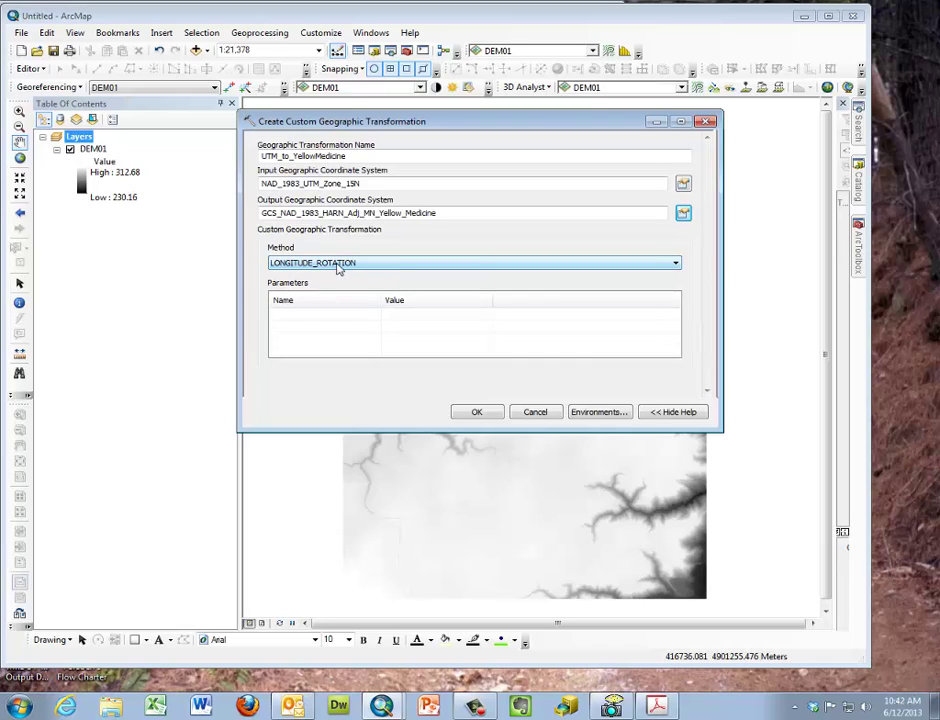
left_click(477, 413)
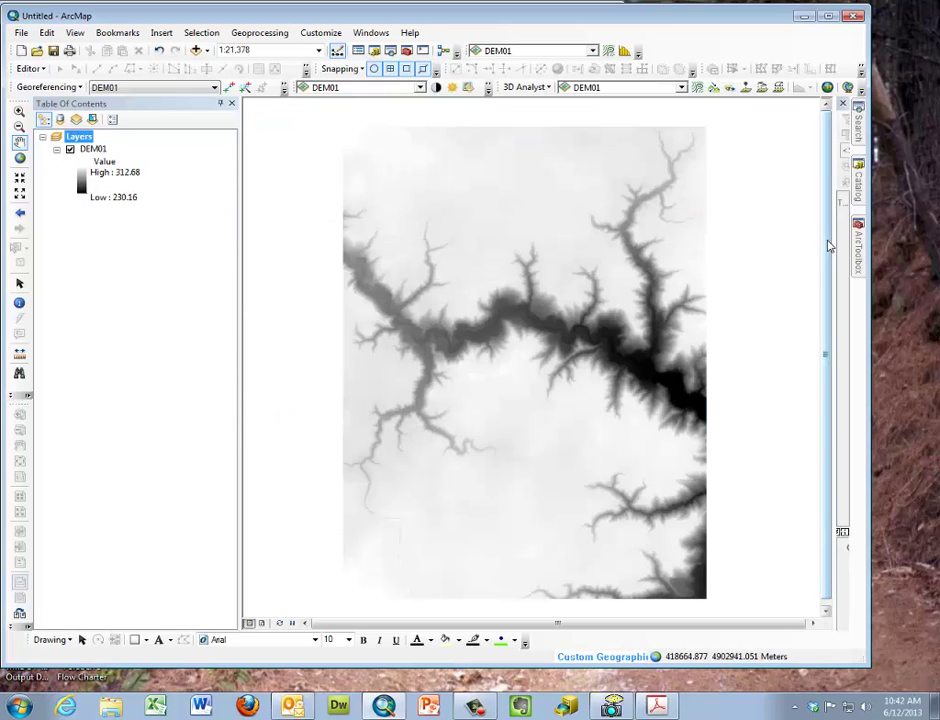
- Open the Project tool with contours_50 as the input dataset
mouse_move(860, 243)
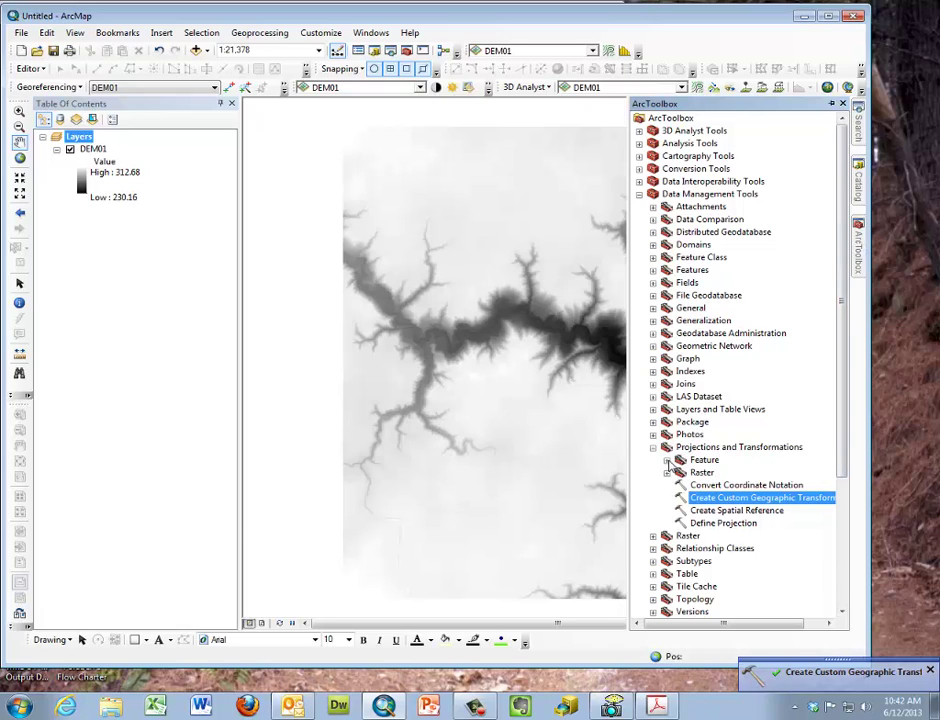
left_click(667, 460)
double_click(712, 485)
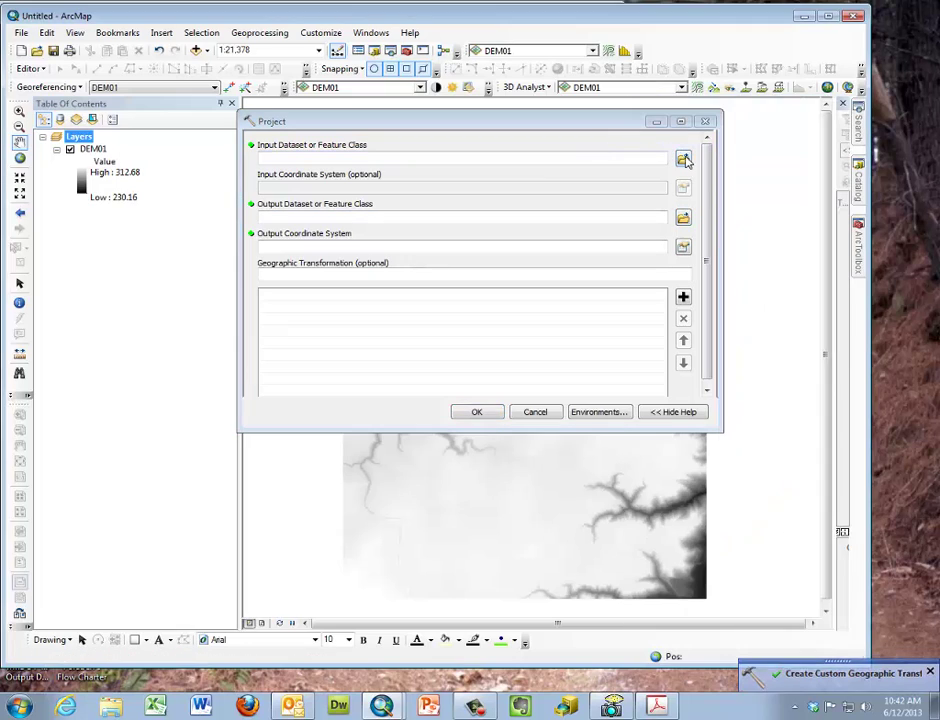
left_click(681, 158)
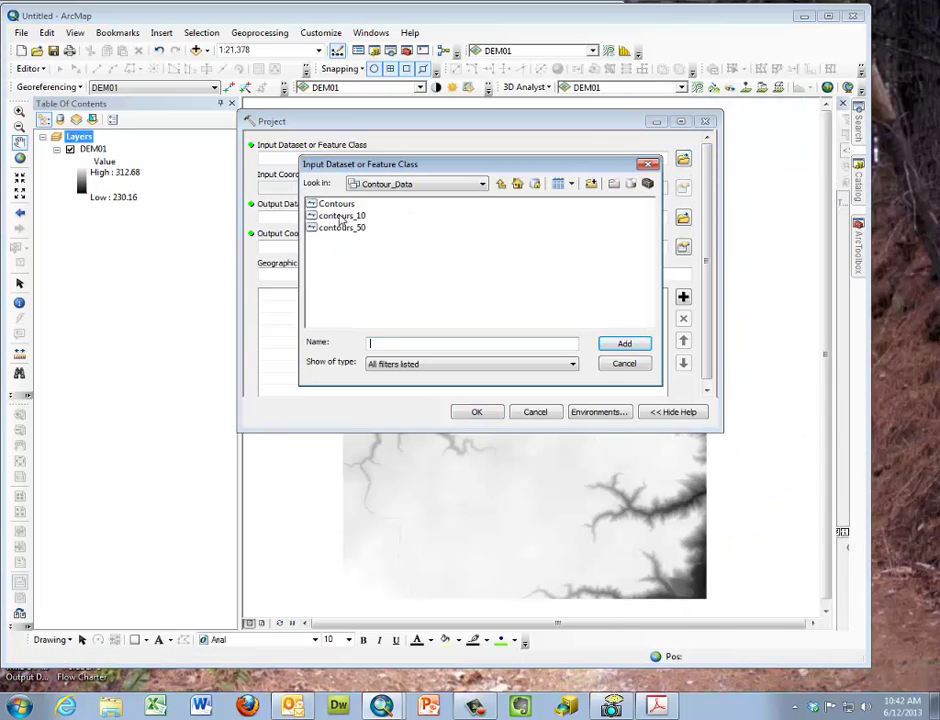
left_click(338, 228)
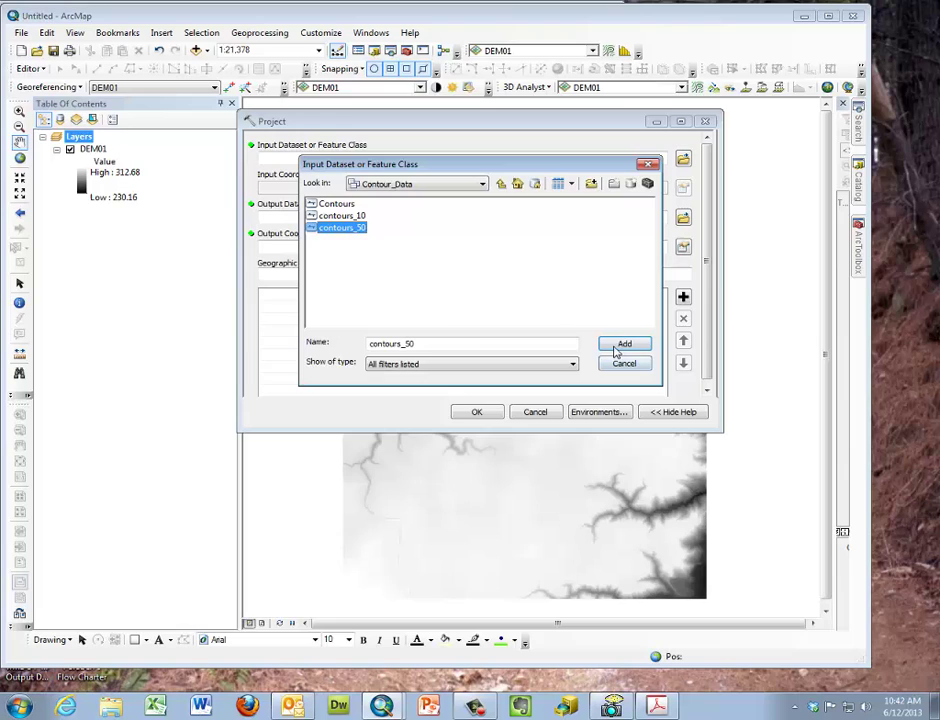
left_click(622, 345)
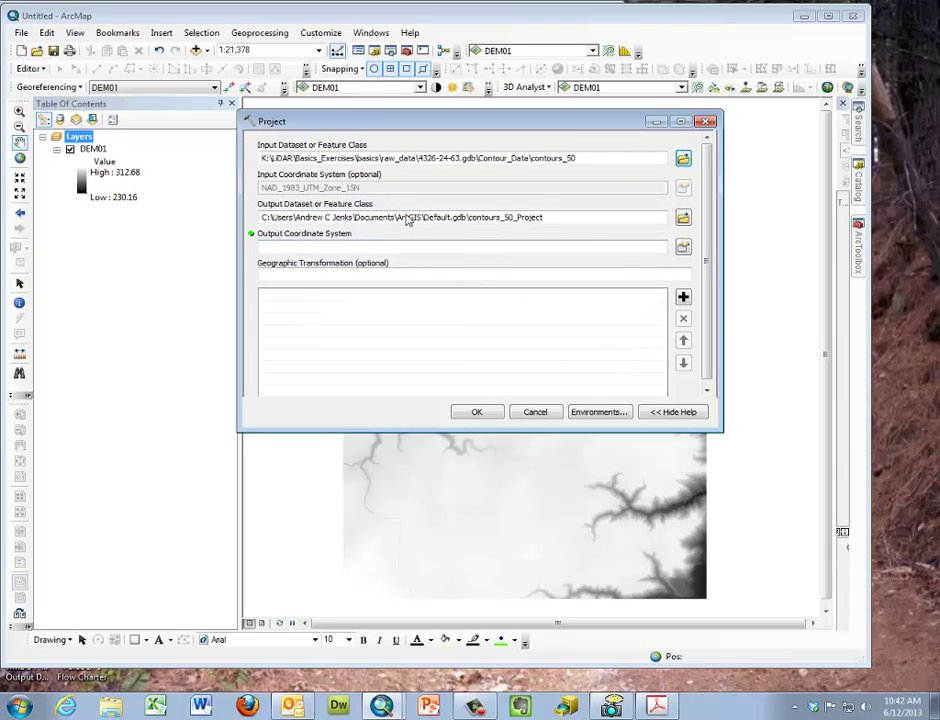
- Set the output coordinate system to NAD_1983_HARN_Adj_MN_Yellow_Medicine_Feet from Minnesota US Feet county systems
left_click(684, 247)
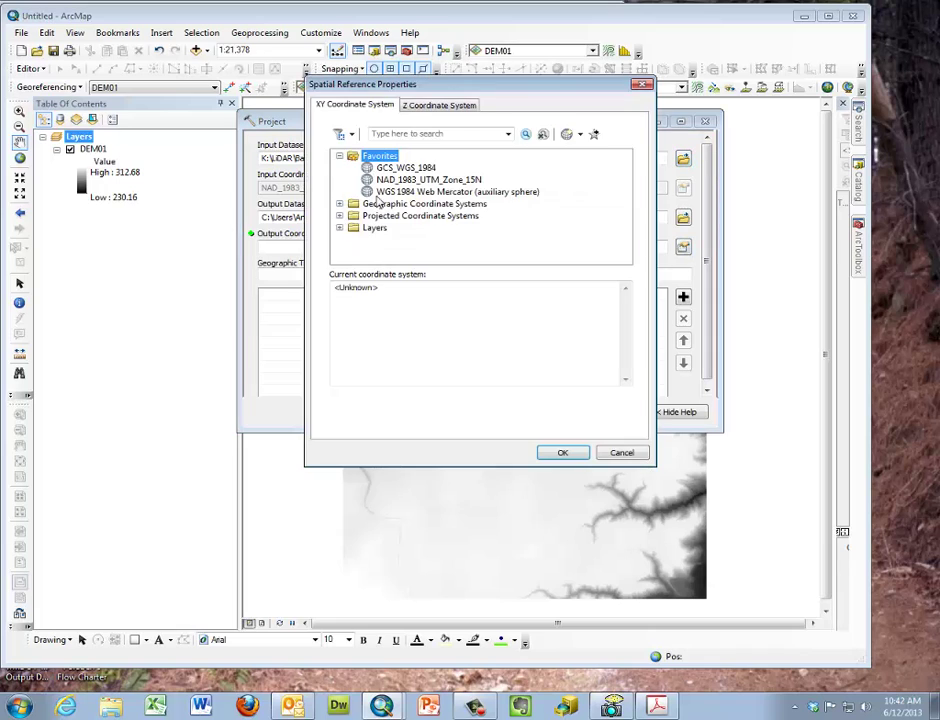
left_click(339, 216)
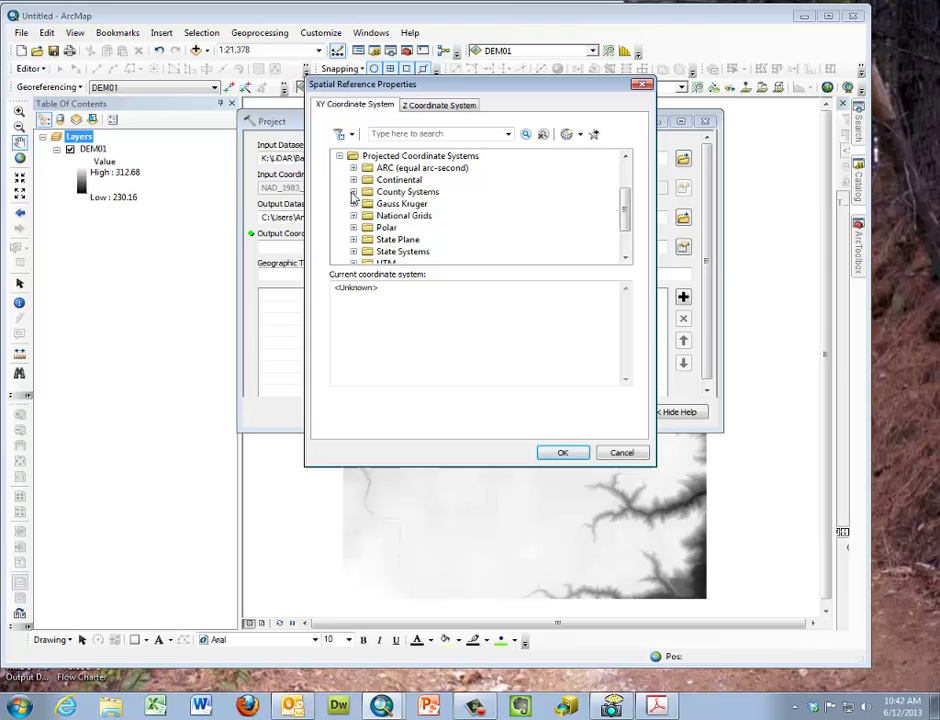
left_click(353, 191)
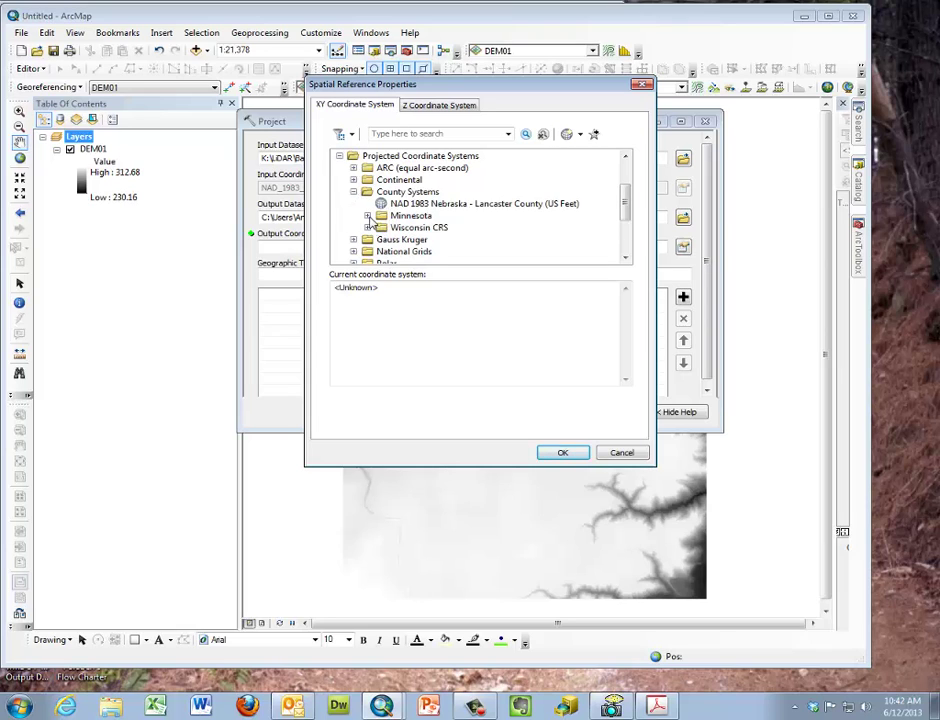
left_click(368, 216)
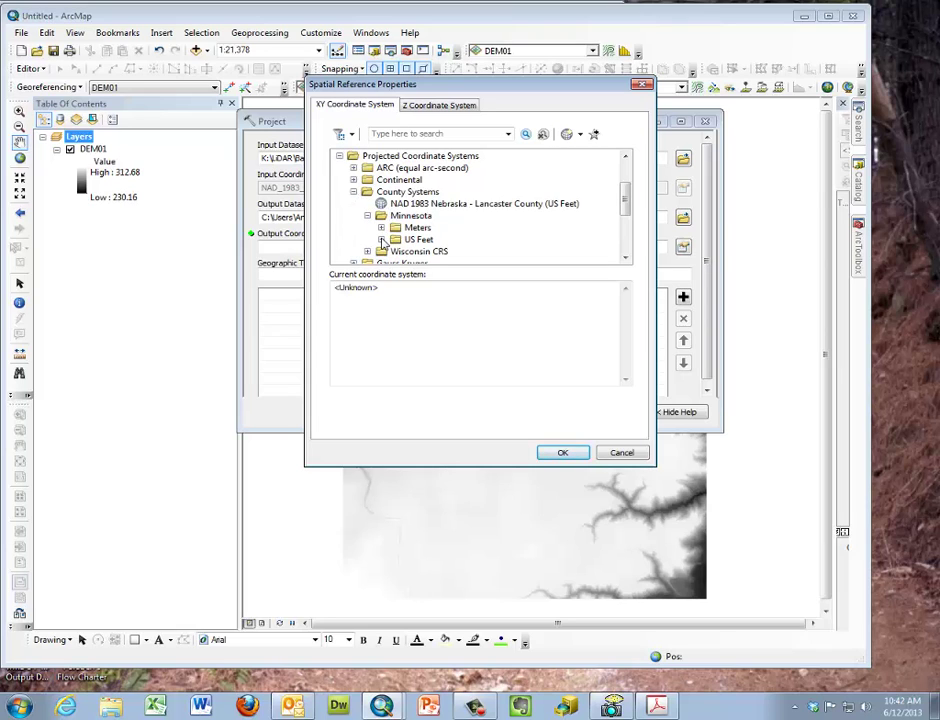
left_click(381, 241)
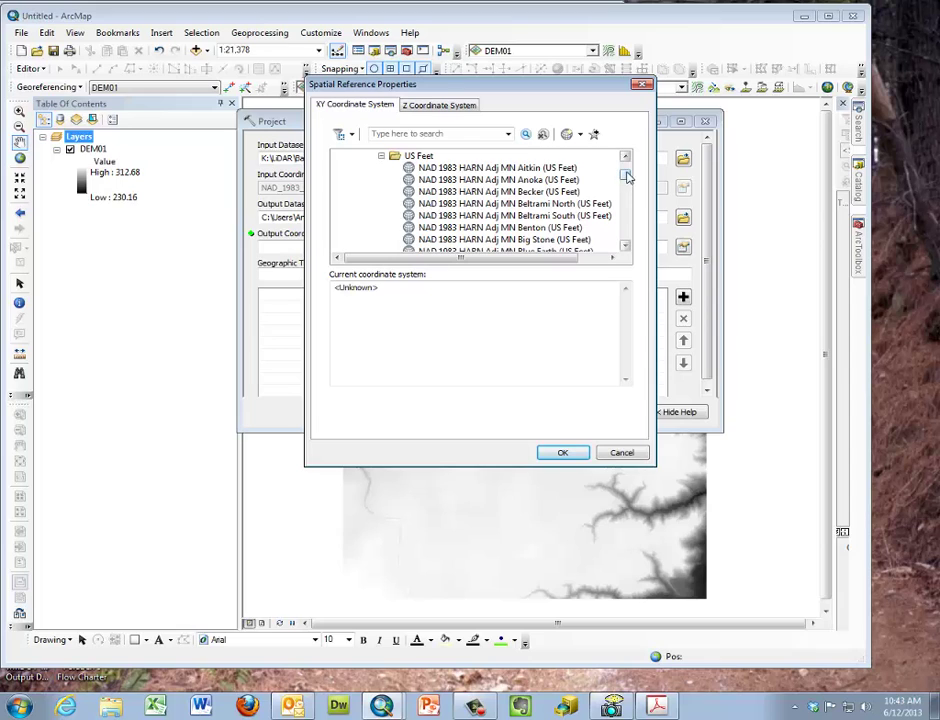
left_click_drag(623, 176, 598, 224)
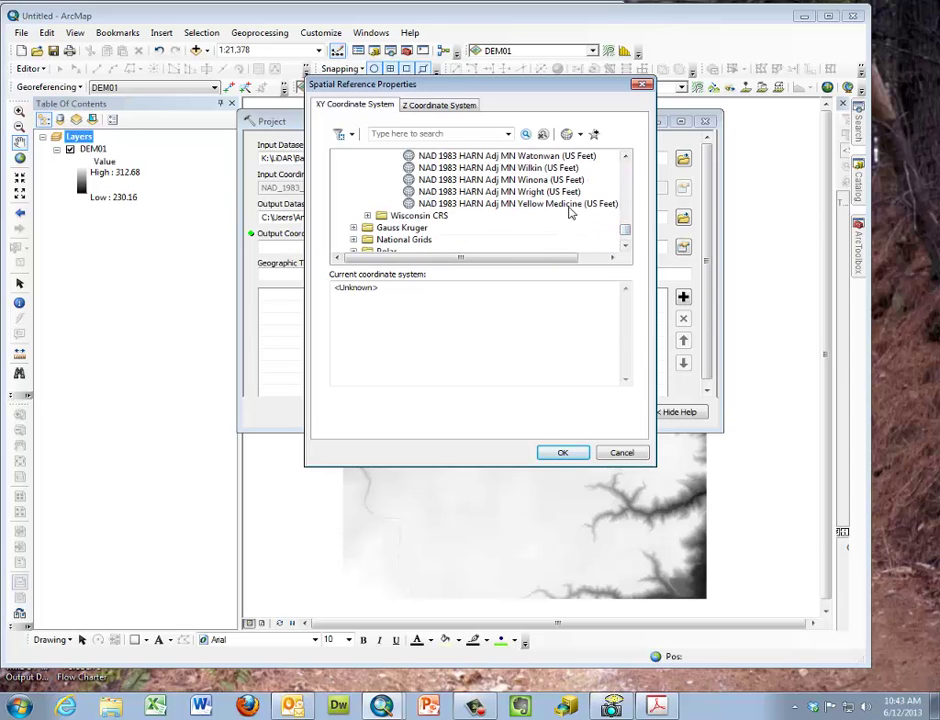
left_click(564, 204)
left_click(562, 452)
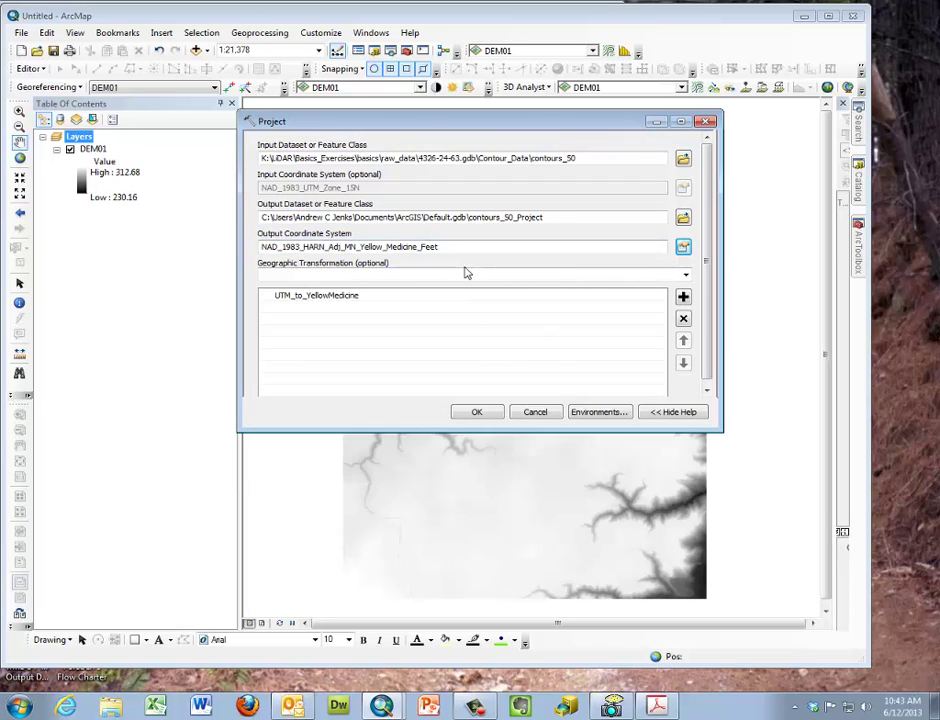
- Add the UTM_to_YellowMedicine transformation, remove its duplicate entry, and cancel the Project tool
left_click(686, 278)
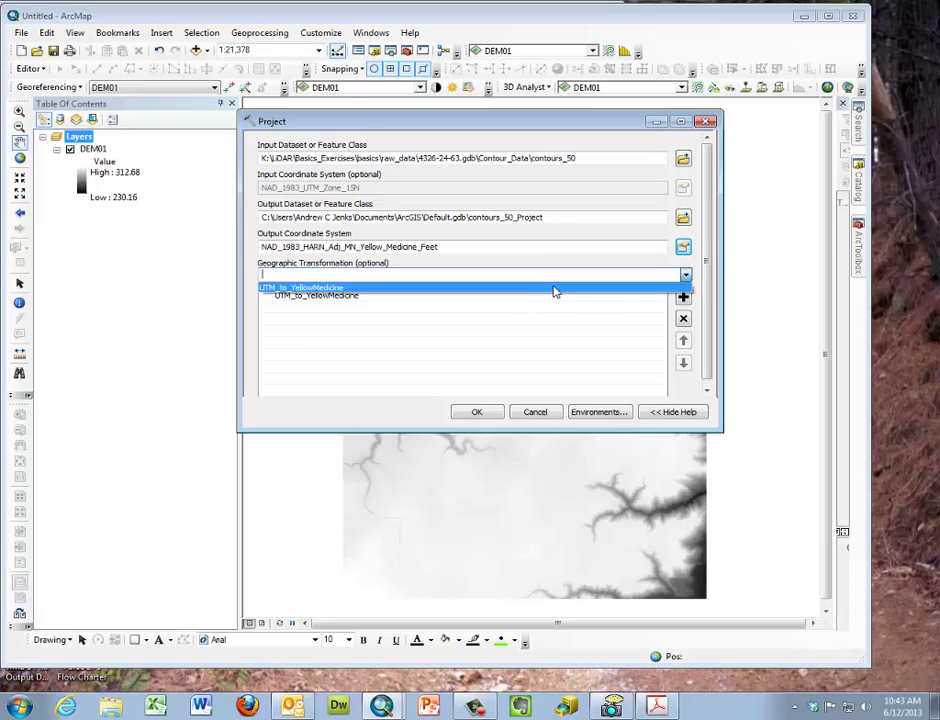
left_click(483, 289)
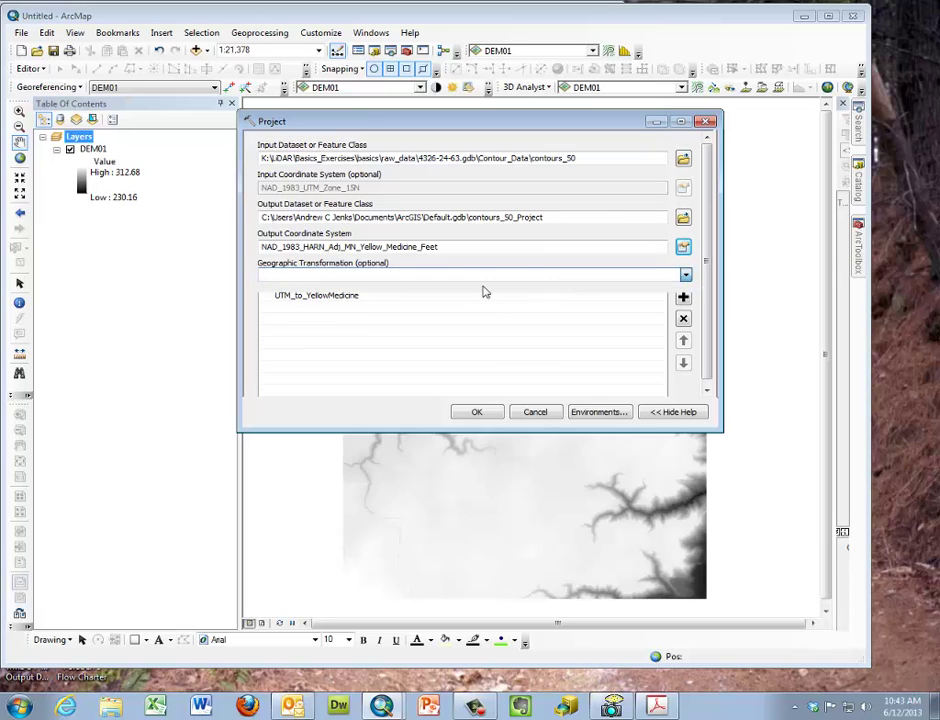
left_click(351, 297)
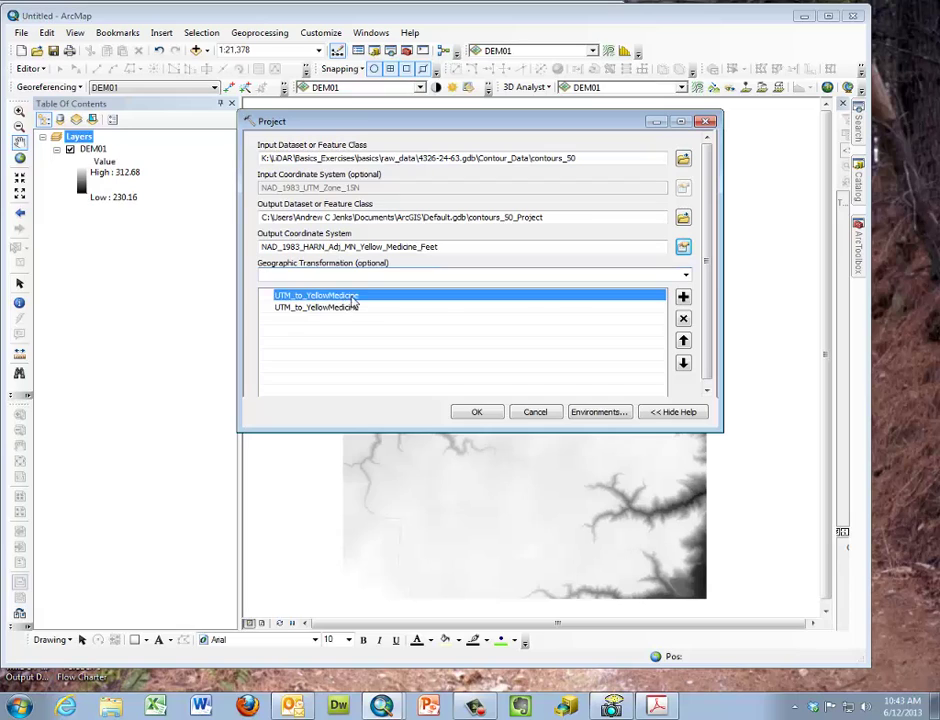
left_click(684, 320)
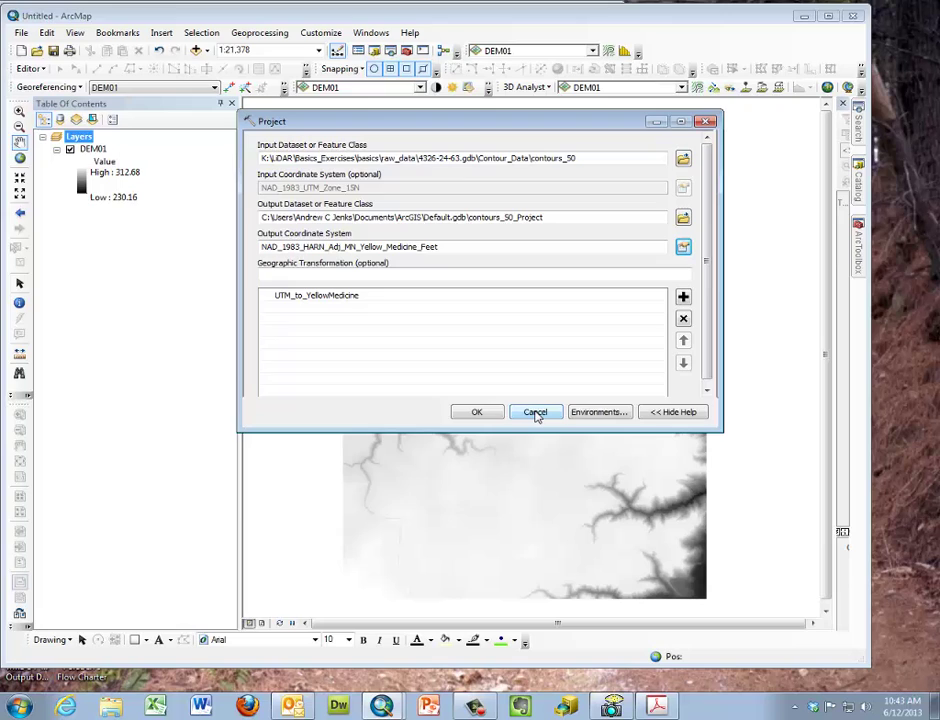
left_click(536, 413)
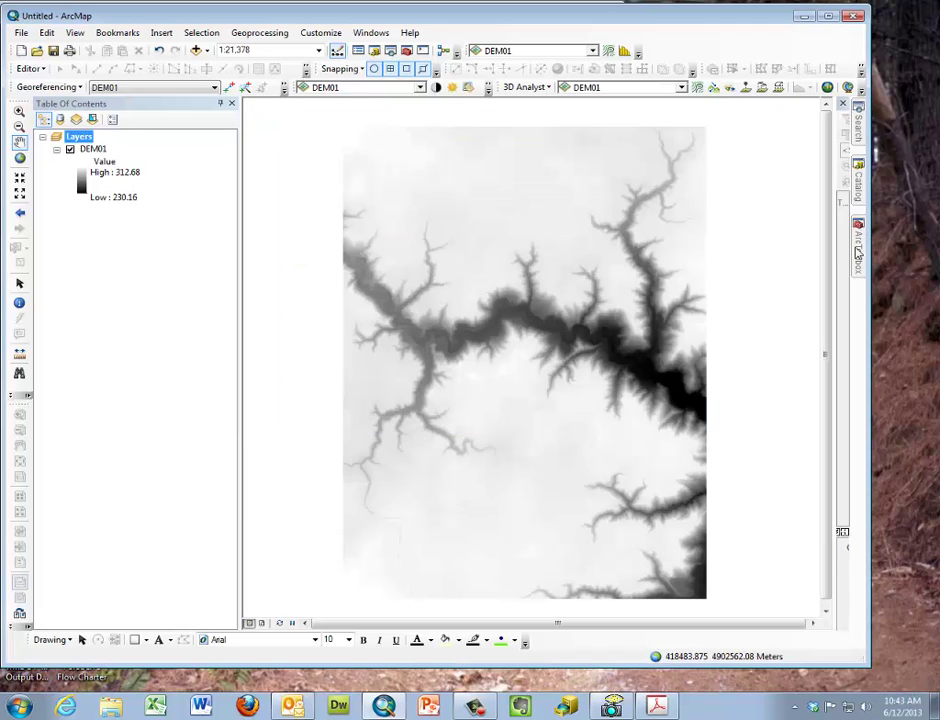
- Expand the Raster projection tools in ArcToolbox and launch Project Raster
mouse_move(858, 240)
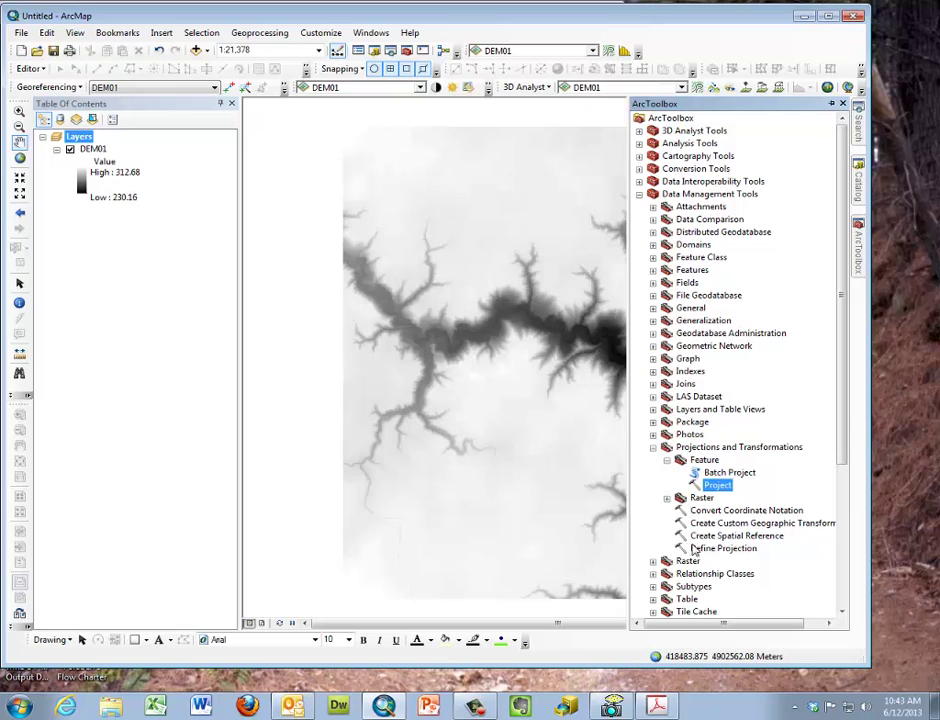
left_click(667, 497)
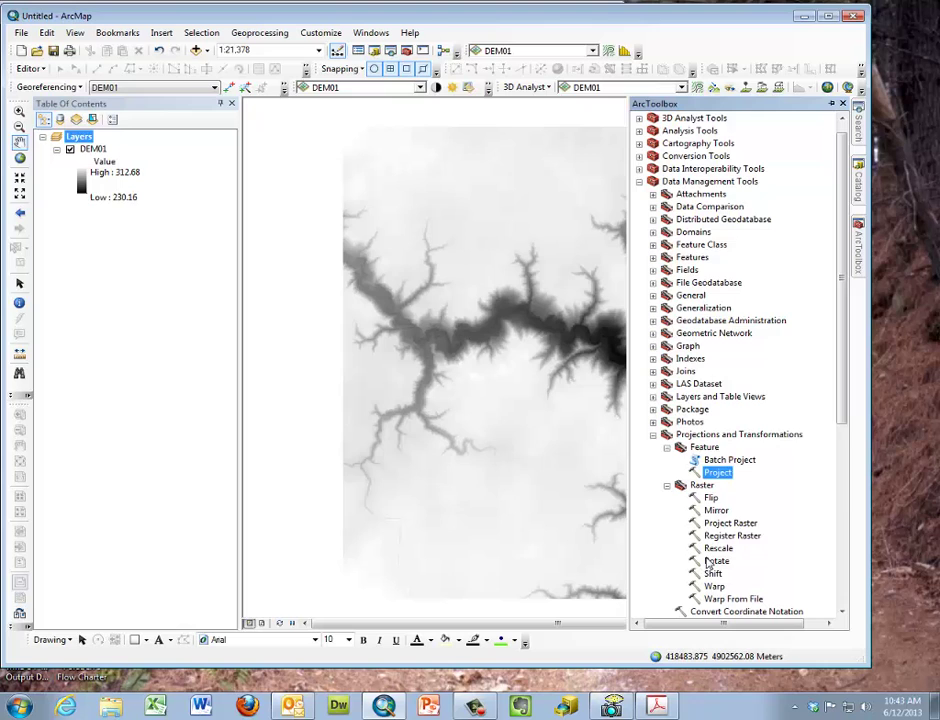
double_click(716, 523)
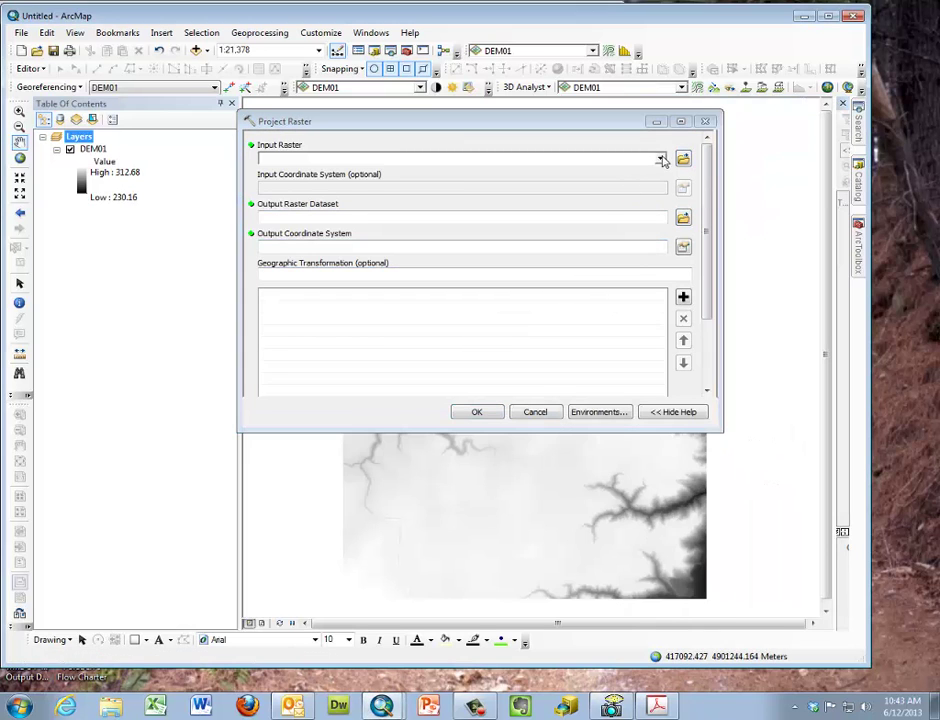
- Choose DEM01 as input raster and browse Projected > County Systems for the output coordinate system
left_click(661, 158)
left_click(302, 174)
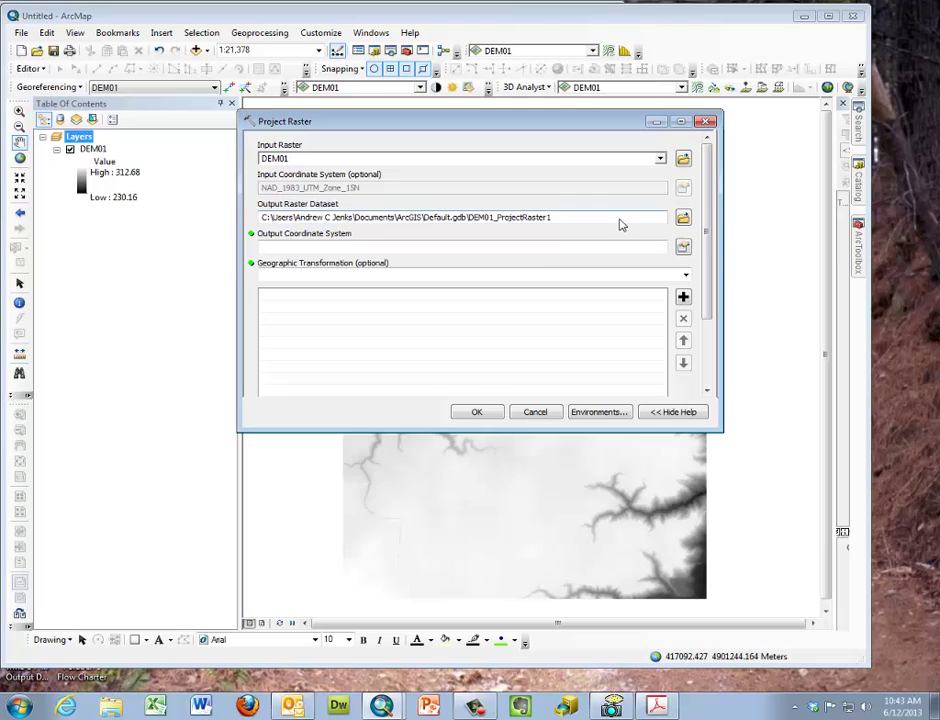
left_click(683, 248)
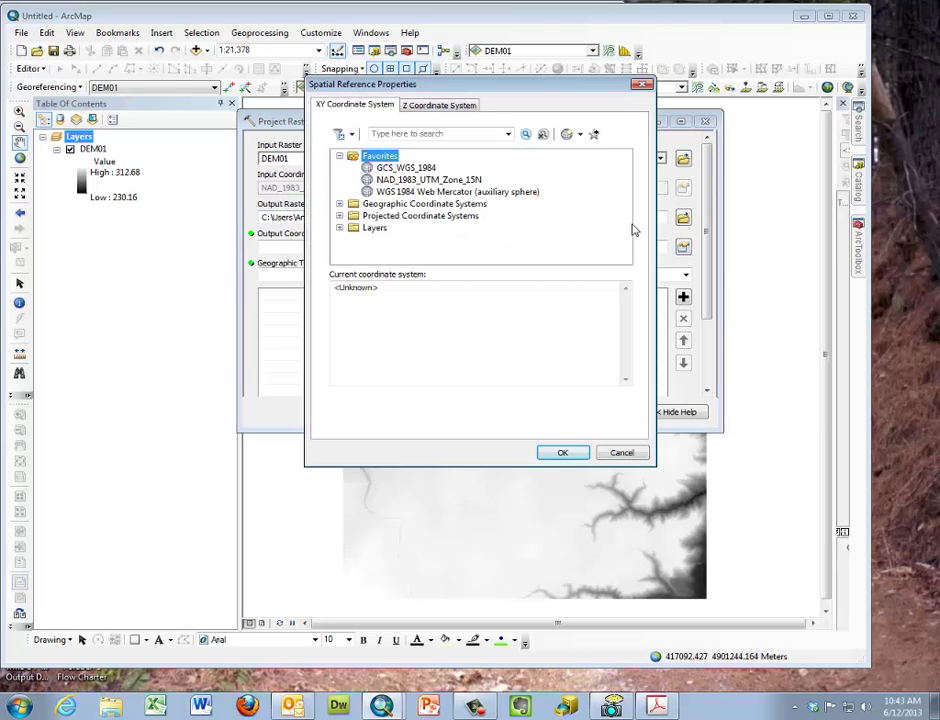
left_click(340, 216)
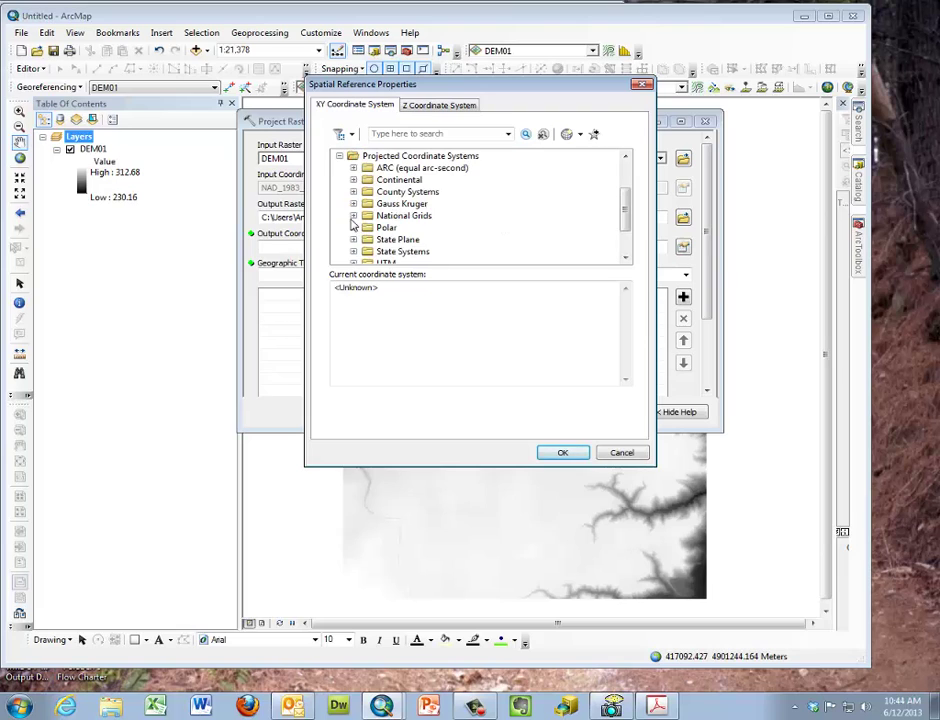
left_click(390, 193)
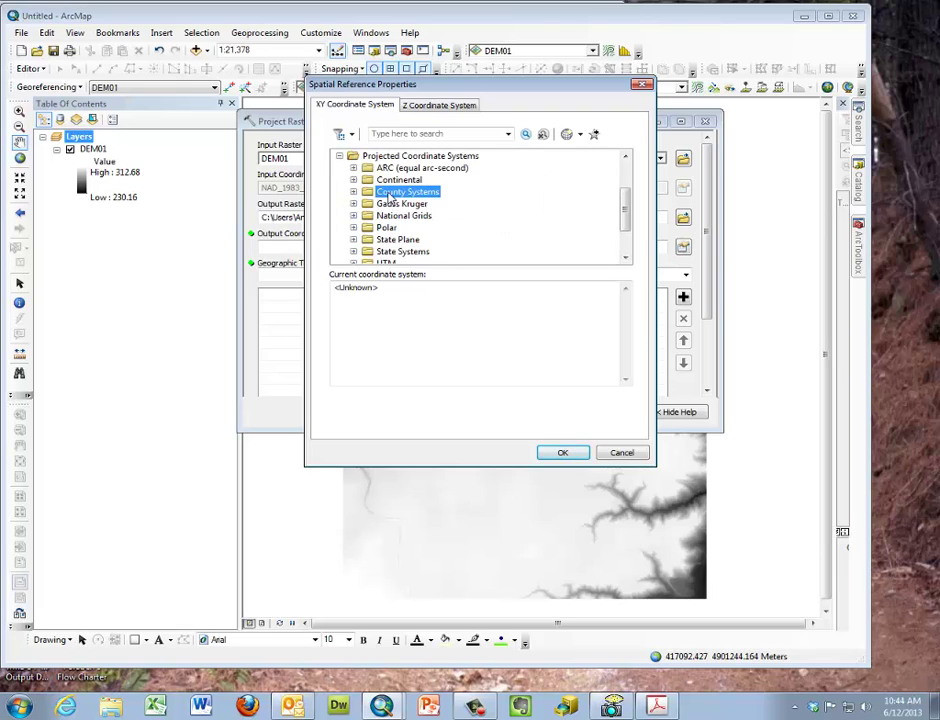
double_click(390, 194)
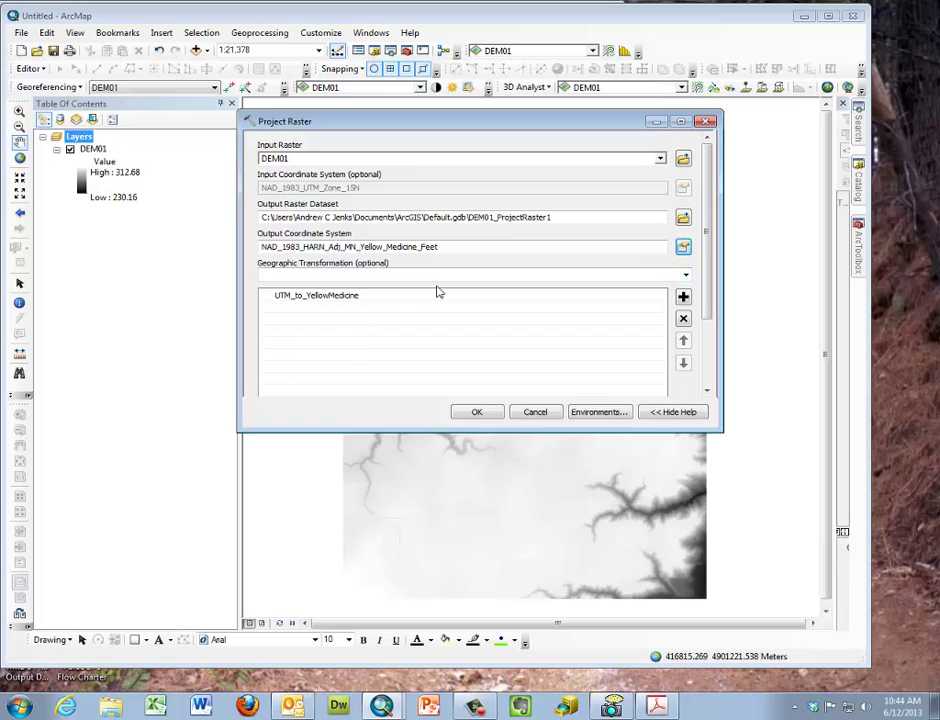
- Set resampling to BILINEAR, briefly try NEAREST, then switch back to BILINEAR
left_click_drag(707, 270, 705, 347)
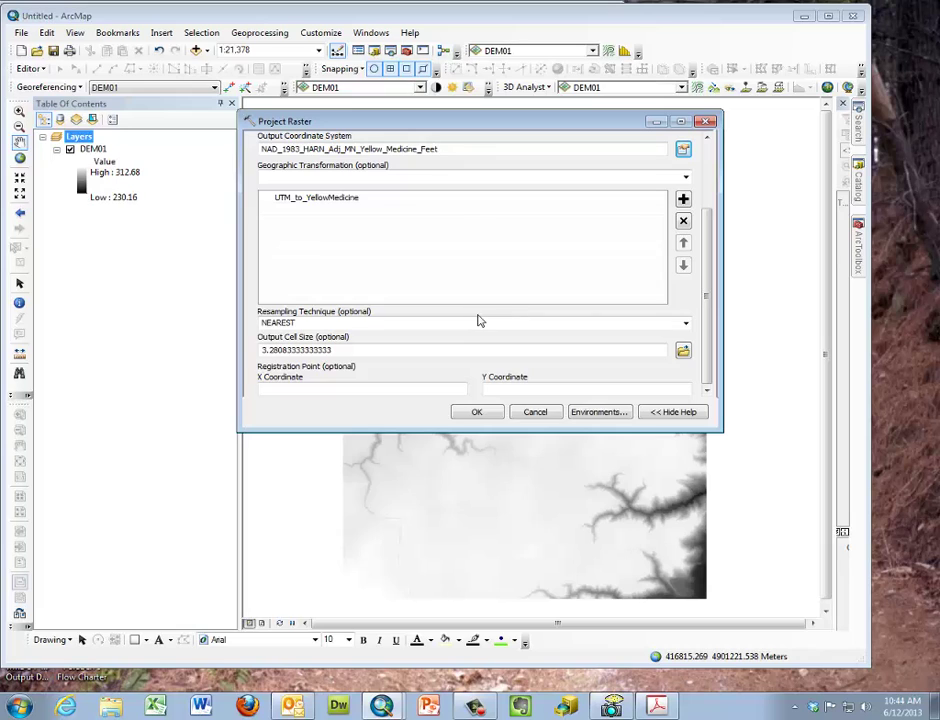
left_click(686, 326)
left_click(548, 348)
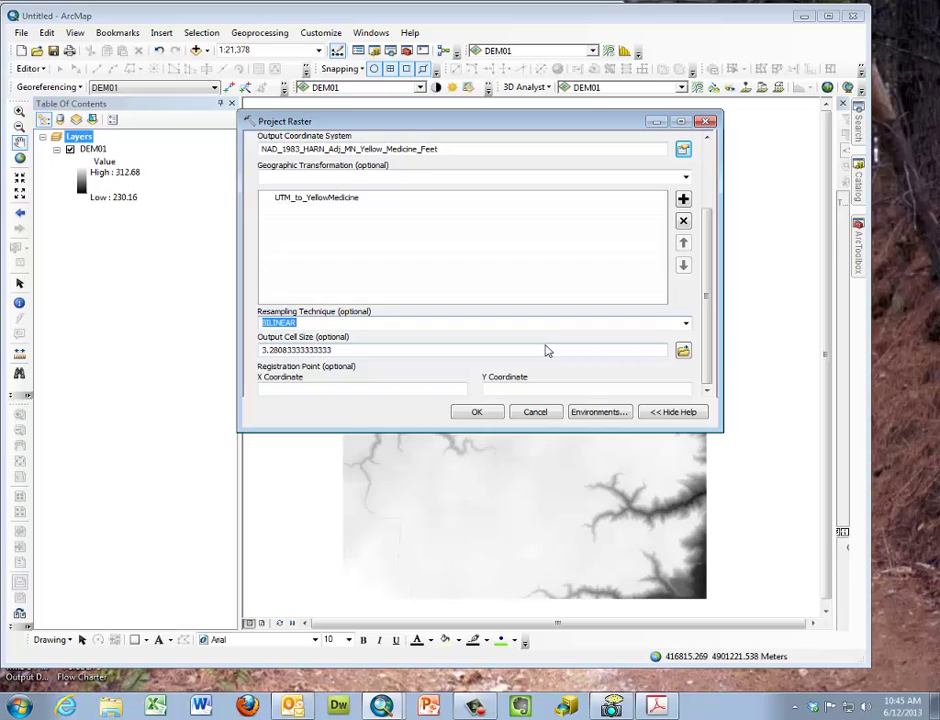
left_click(686, 324)
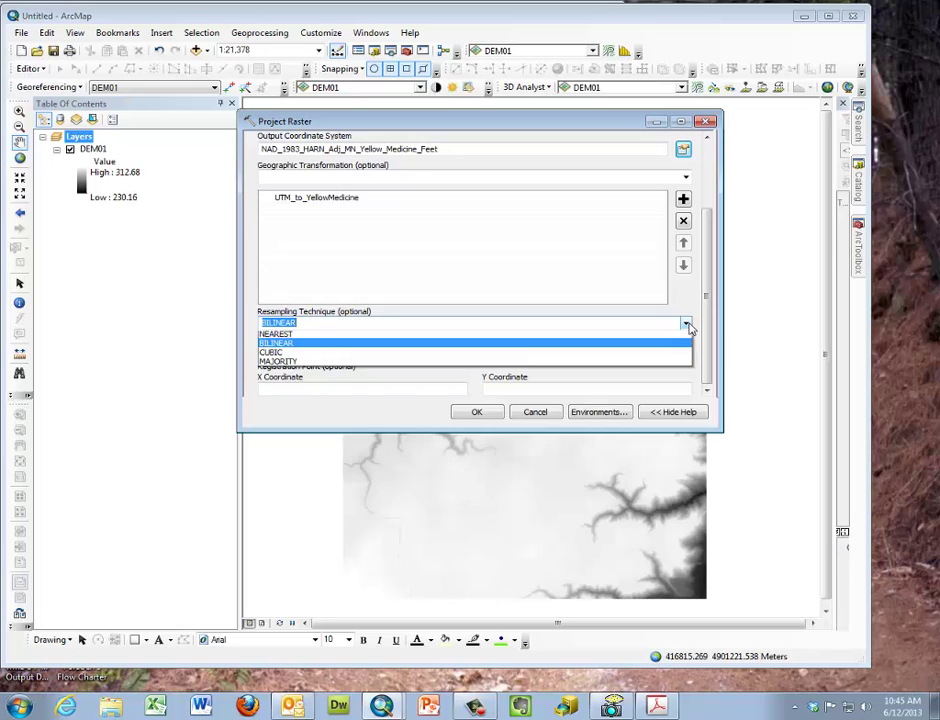
left_click(631, 341)
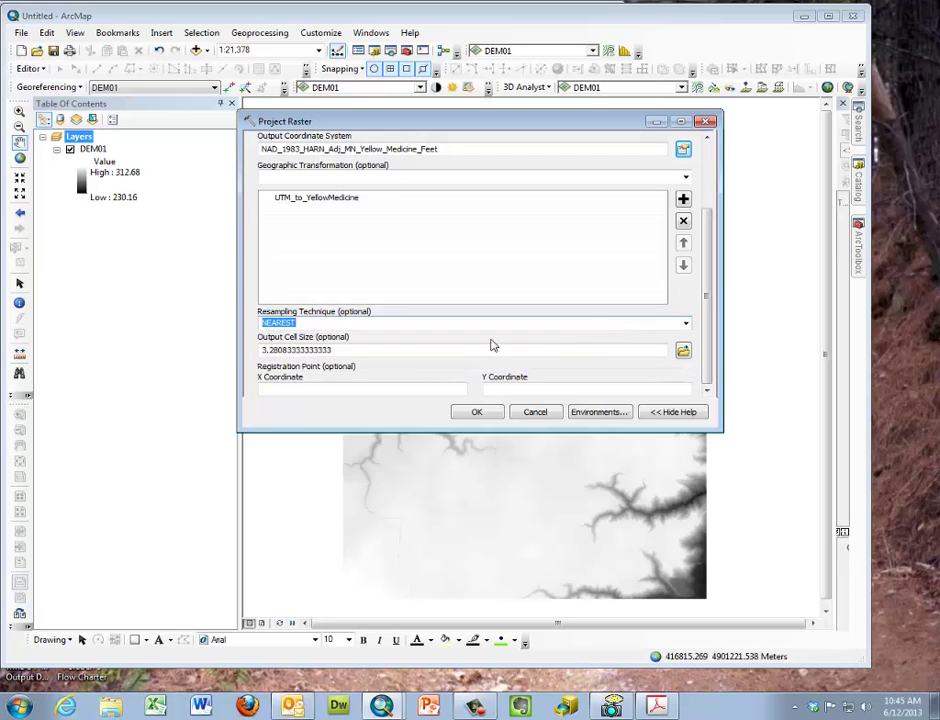
left_click(686, 324)
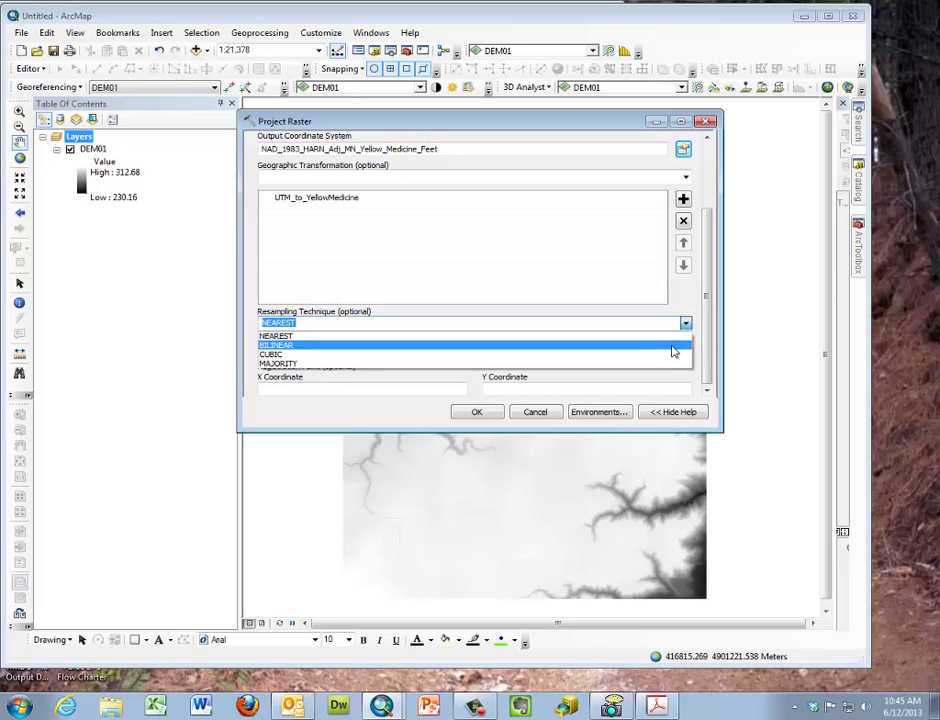
left_click(674, 351)
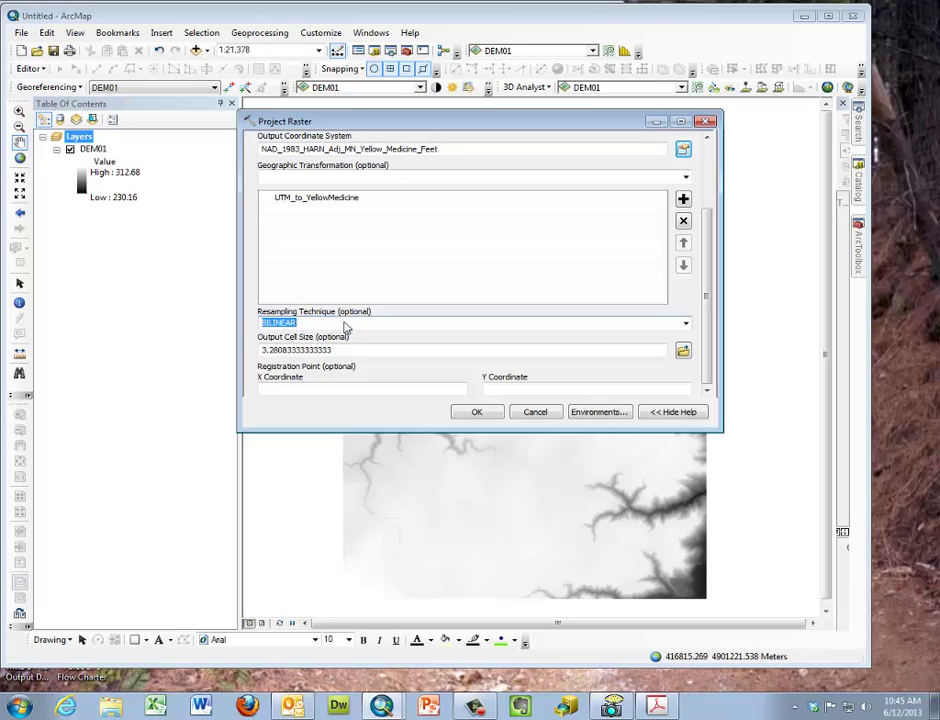
- Show the Resampling Technique choices NEAREST, BILINEAR, CUBIC and MAJORITY
left_click(686, 323)
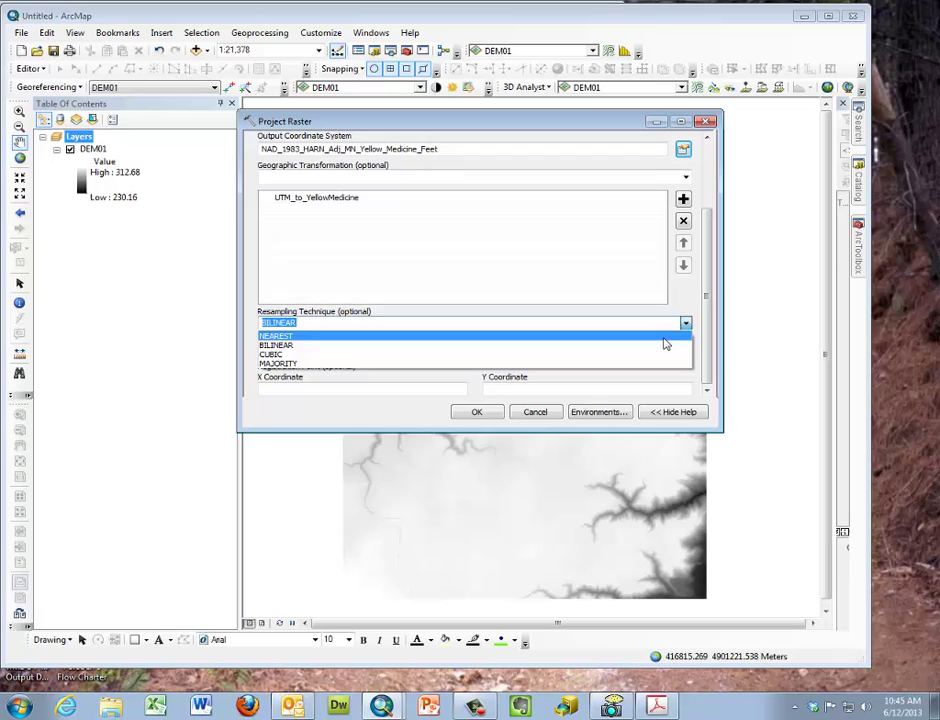